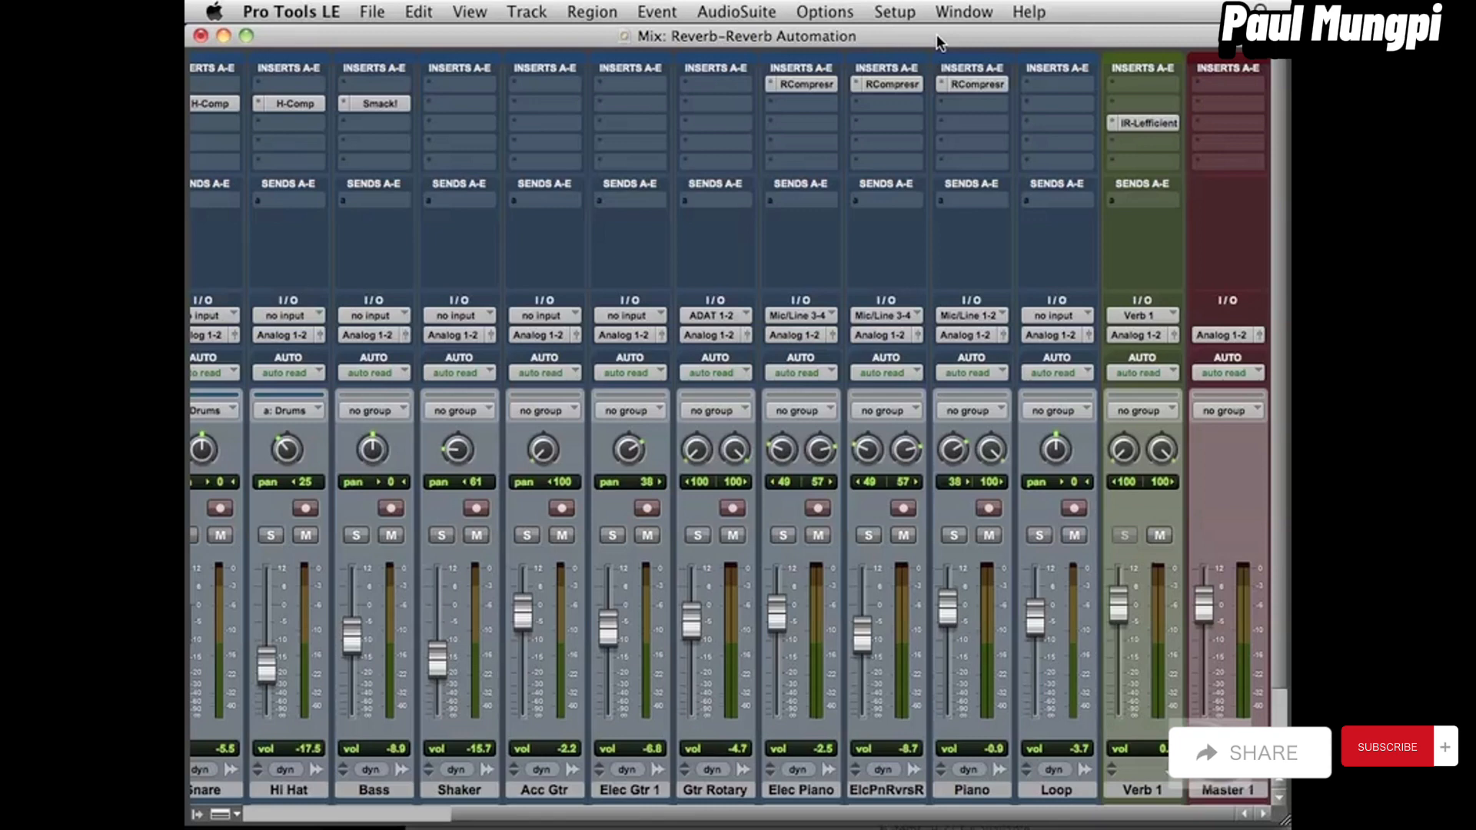
Play the mix and raise the Acc Gtr track's volume to 0.0 dB.
key(space)
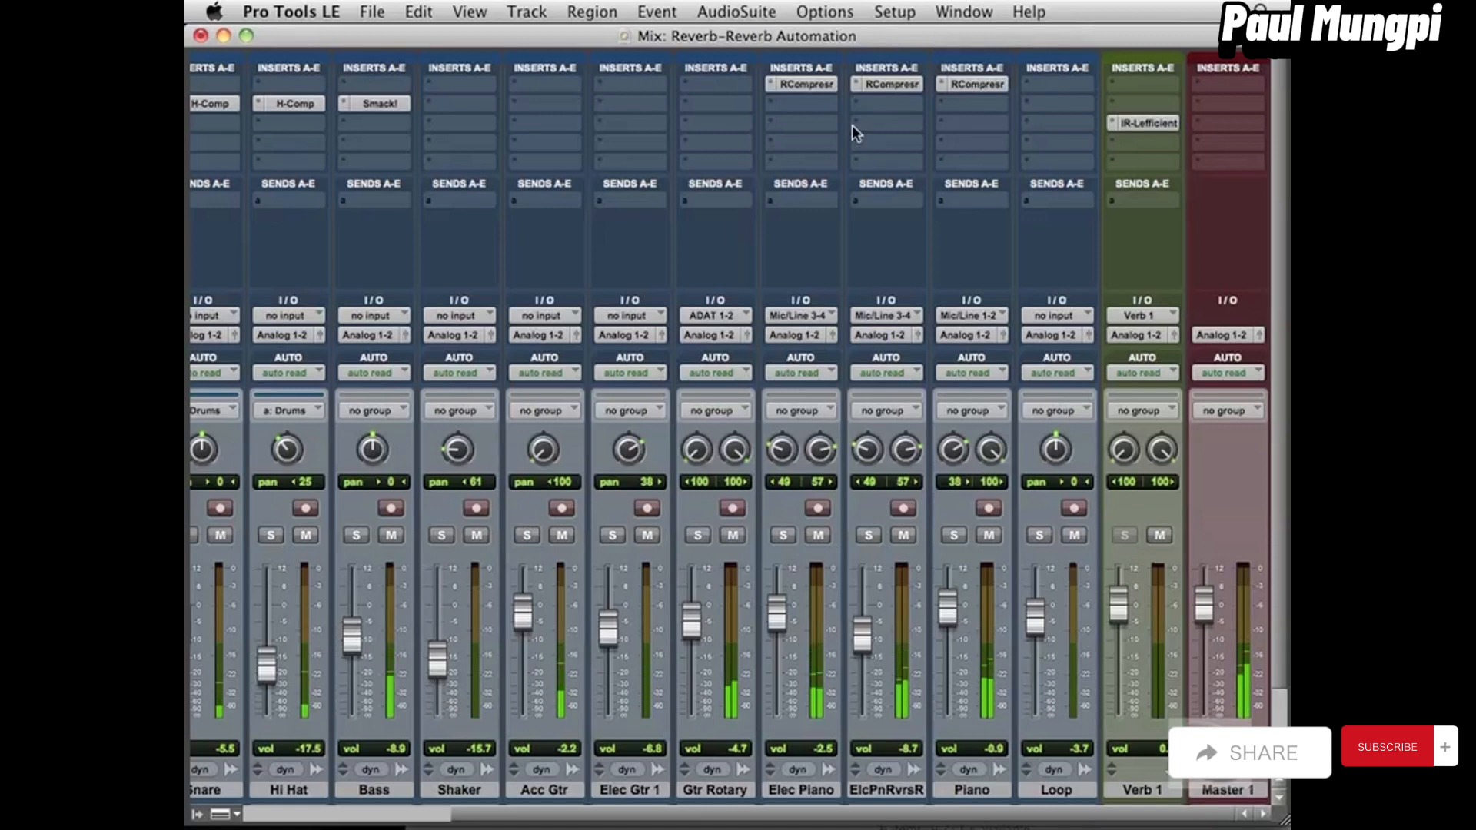
click(546, 790)
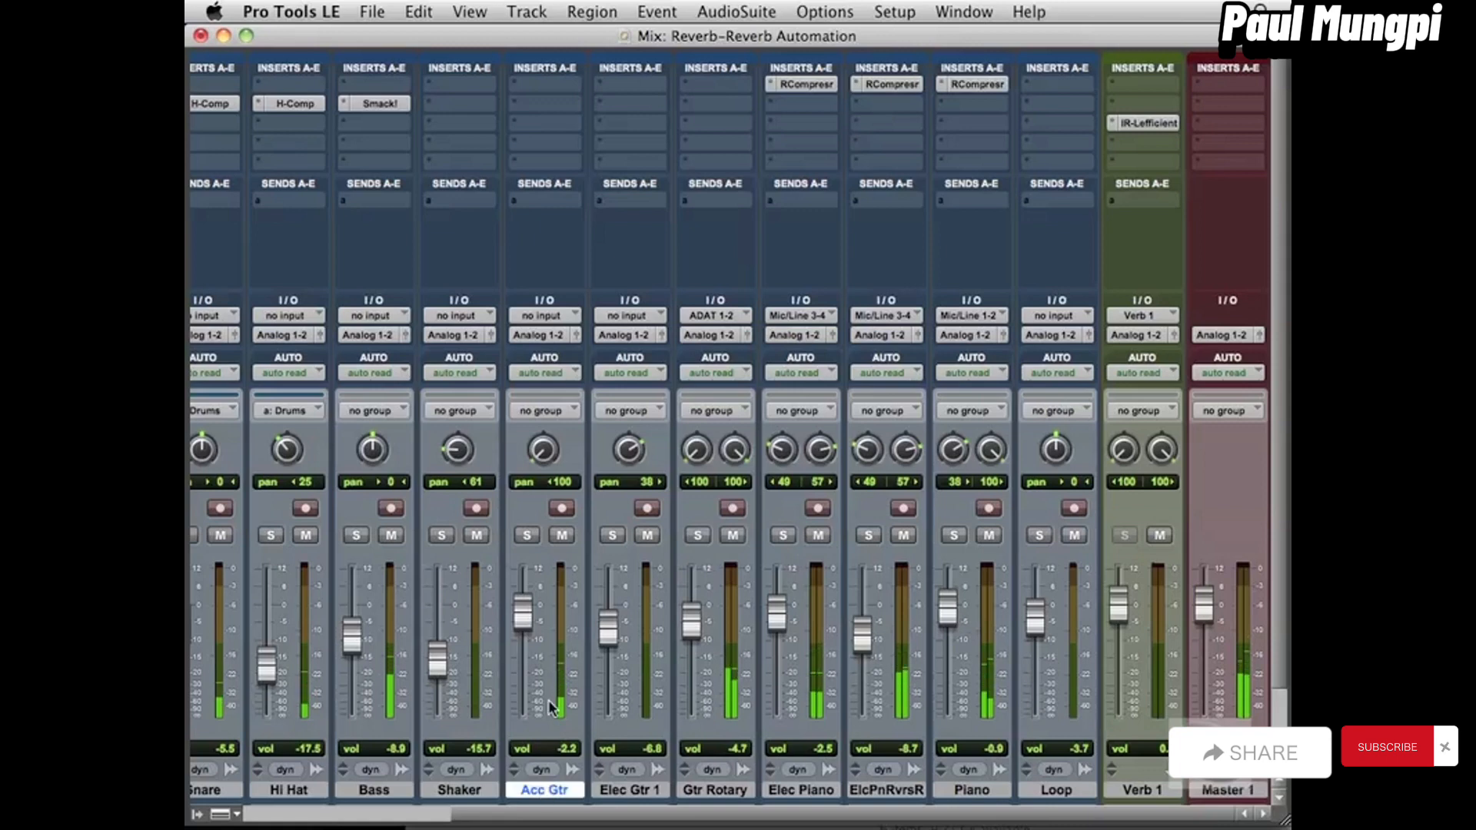
mouse_move(523, 620)
mouse_down()
mouse_move(525, 602)
mouse_move(526, 615)
mouse_up()
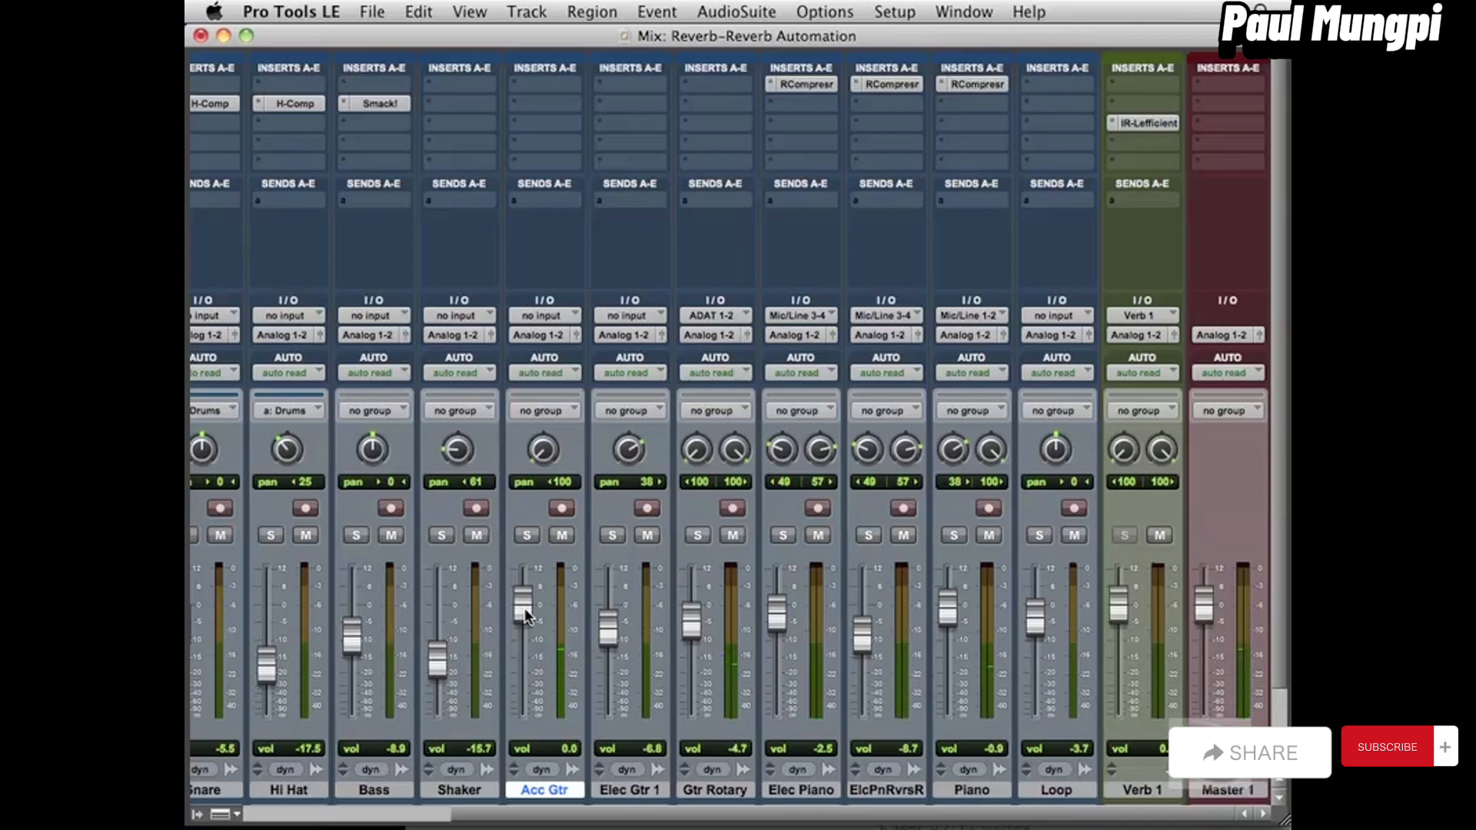
Open the IR-L efficient reverb on Verb 1 and add a send from Acc Gtr to the Verb 1 (Stereo) bus.
click(1151, 123)
drag(1178, 375, 929, 200)
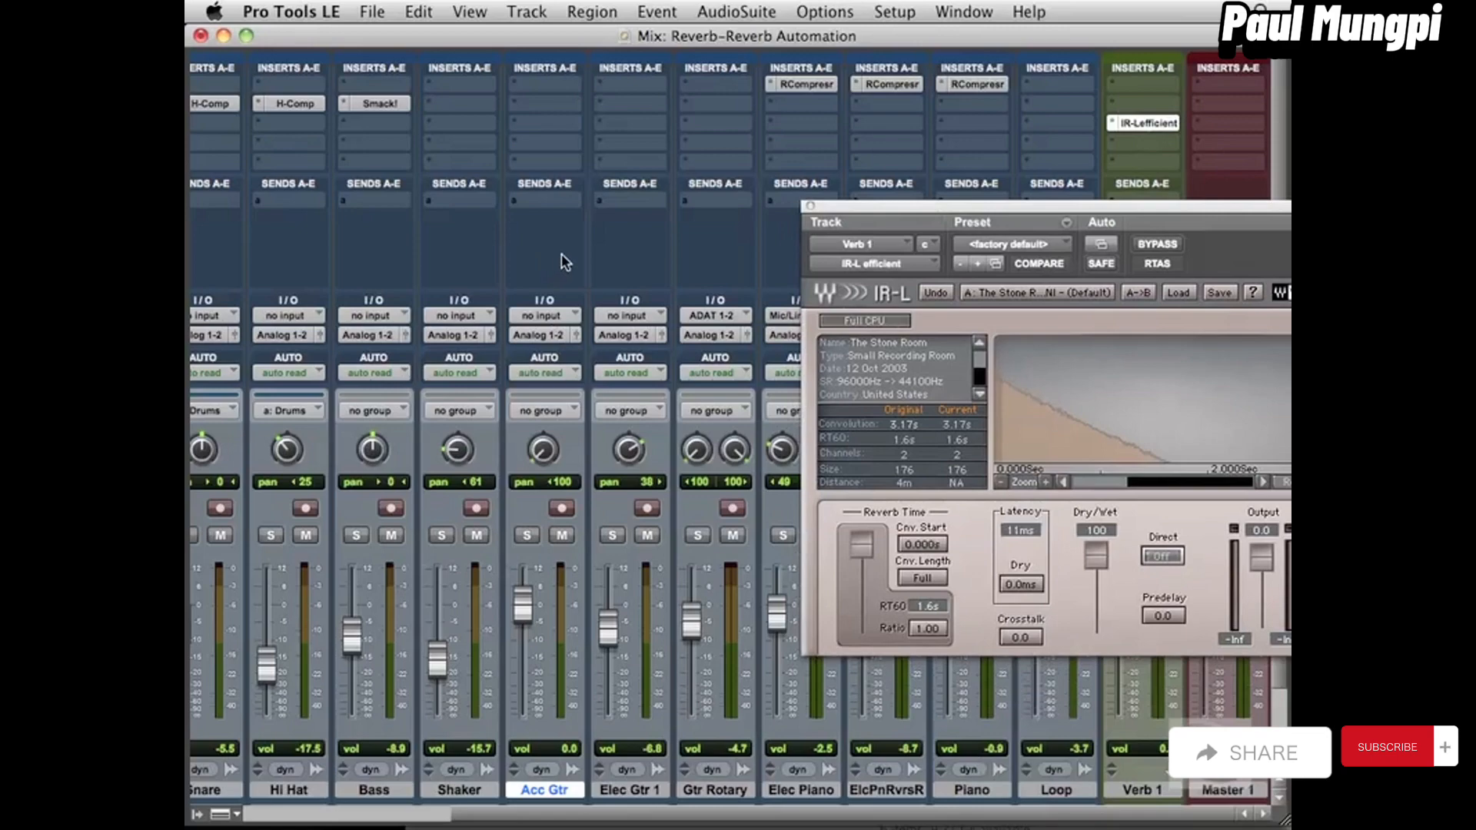
click(530, 203)
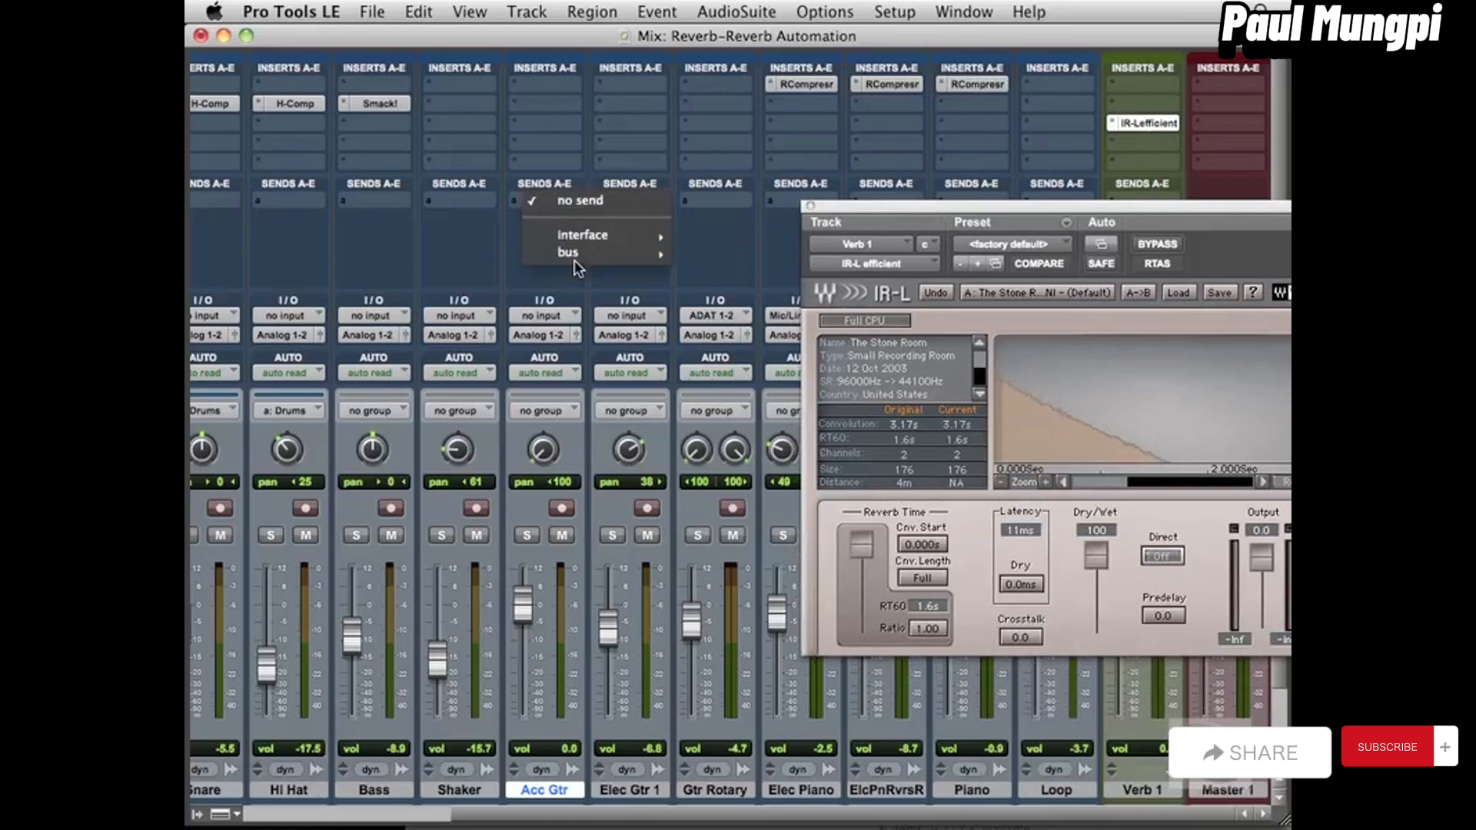
mouse_move(634, 253)
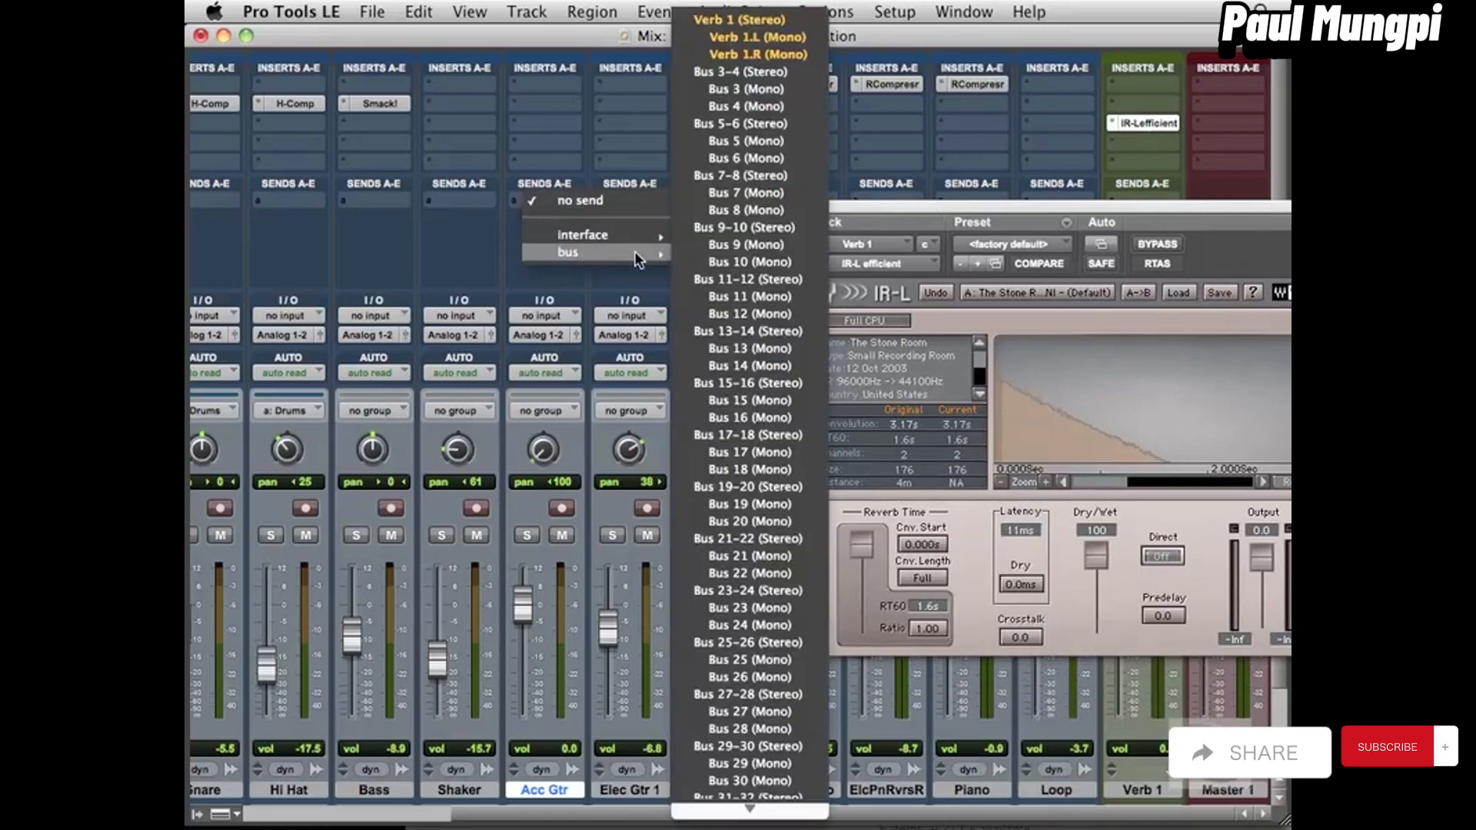
click(753, 19)
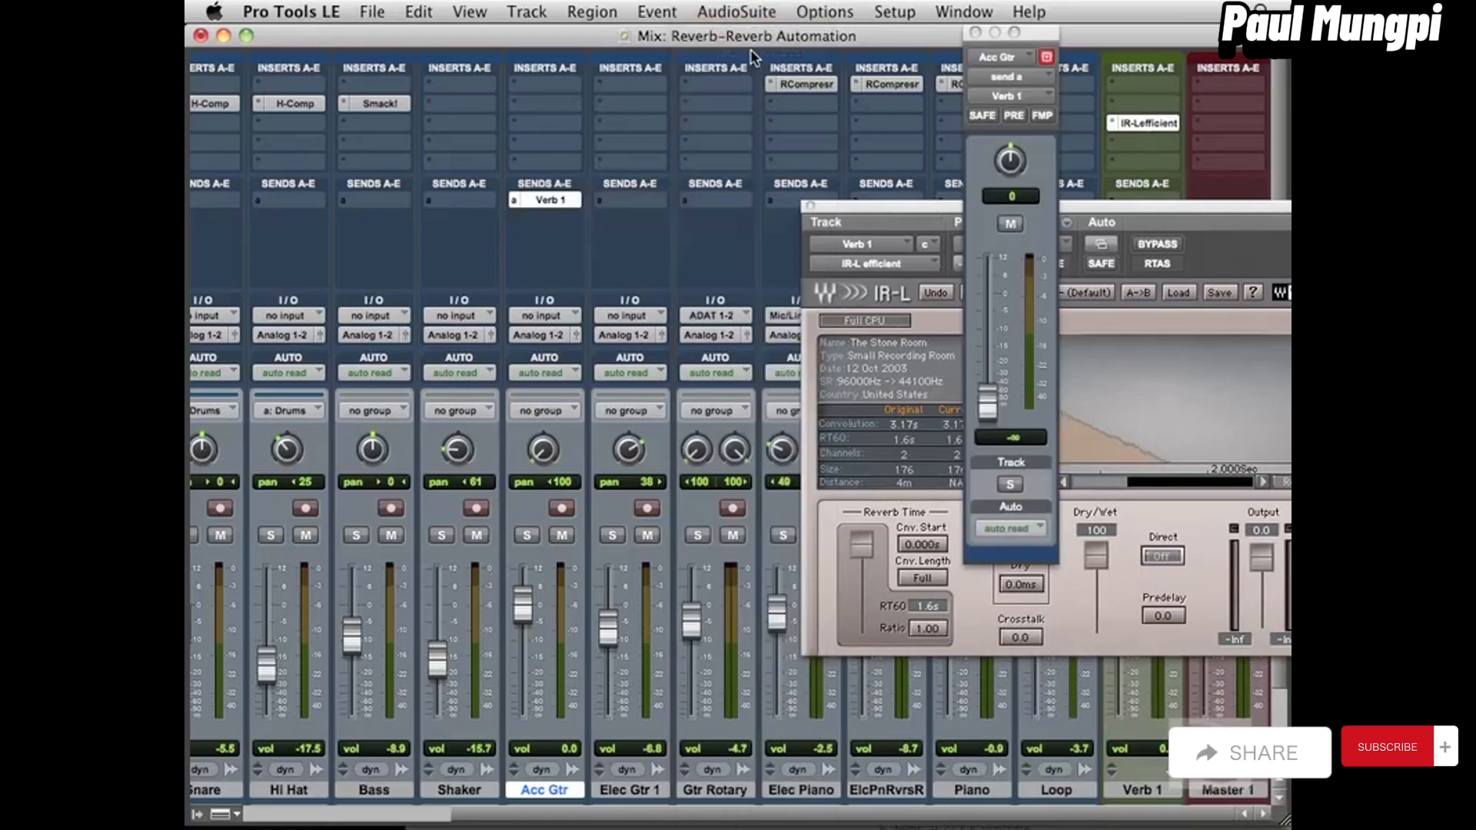
click(974, 33)
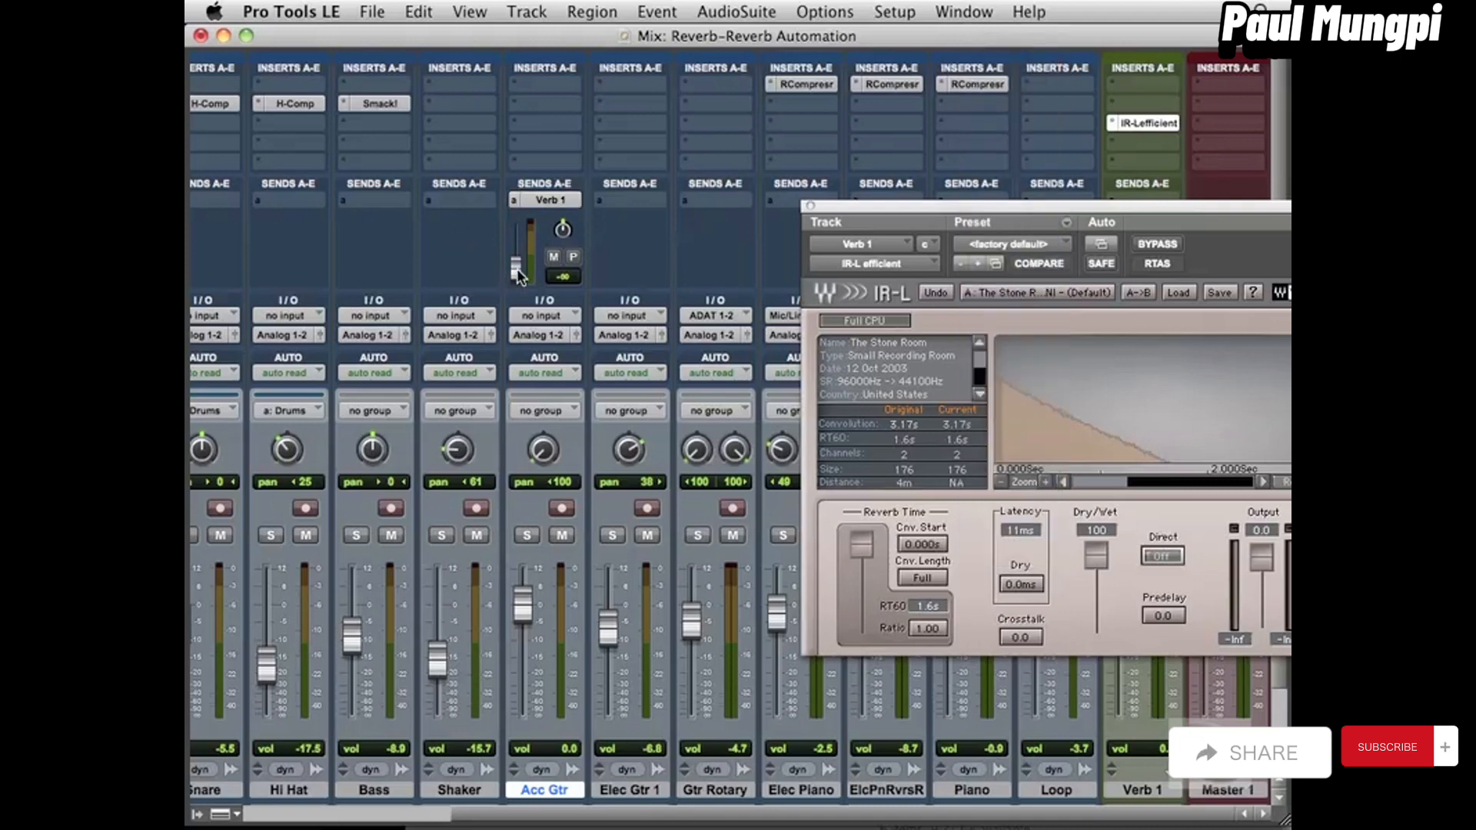
Audition Acc Gtr soloed and in the mix, settle its Verb 1 send level at -0.9 dB, and close the reverb plug-in.
click(526, 535)
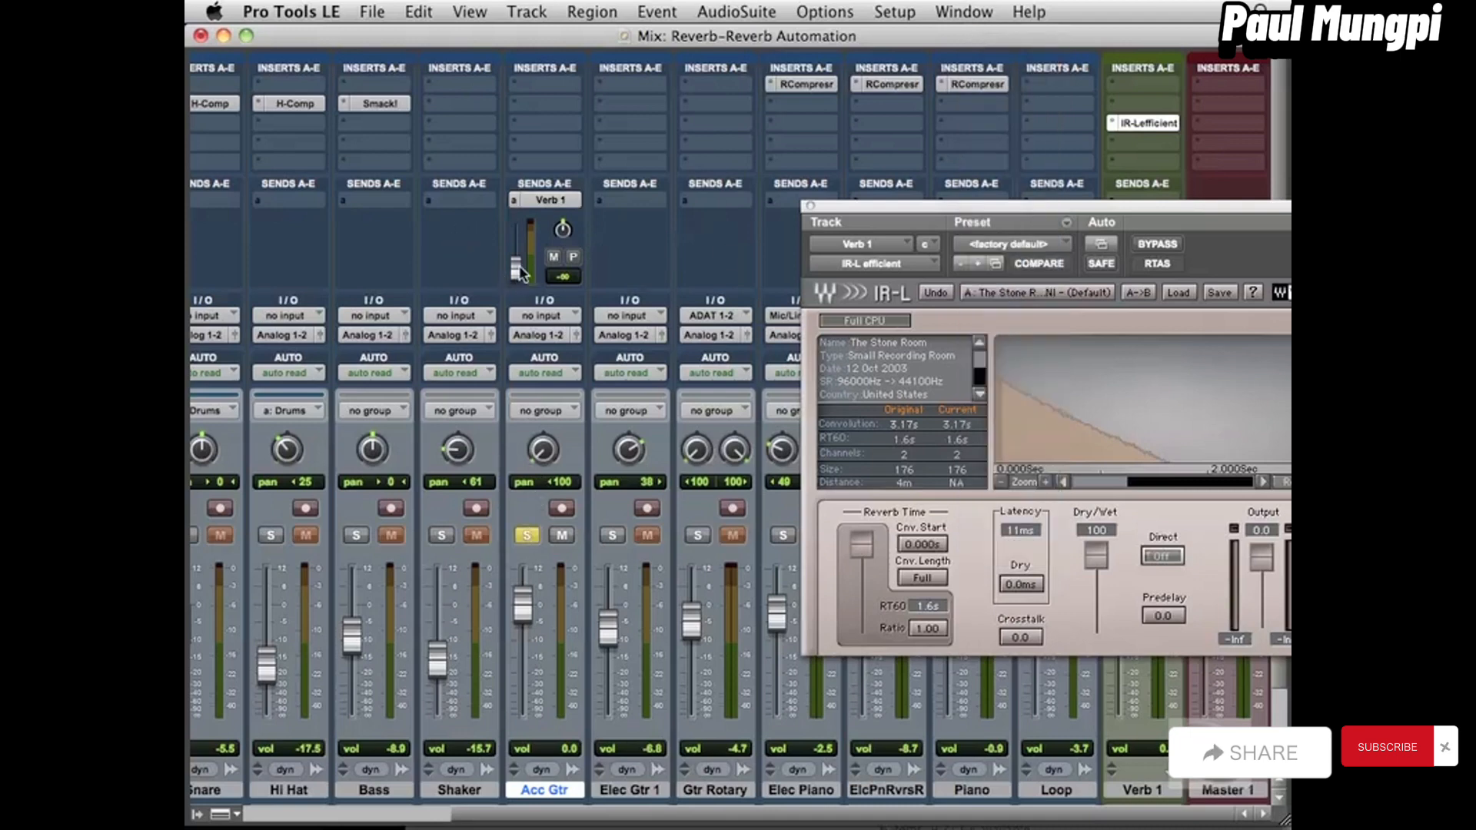
drag(519, 273, 525, 233)
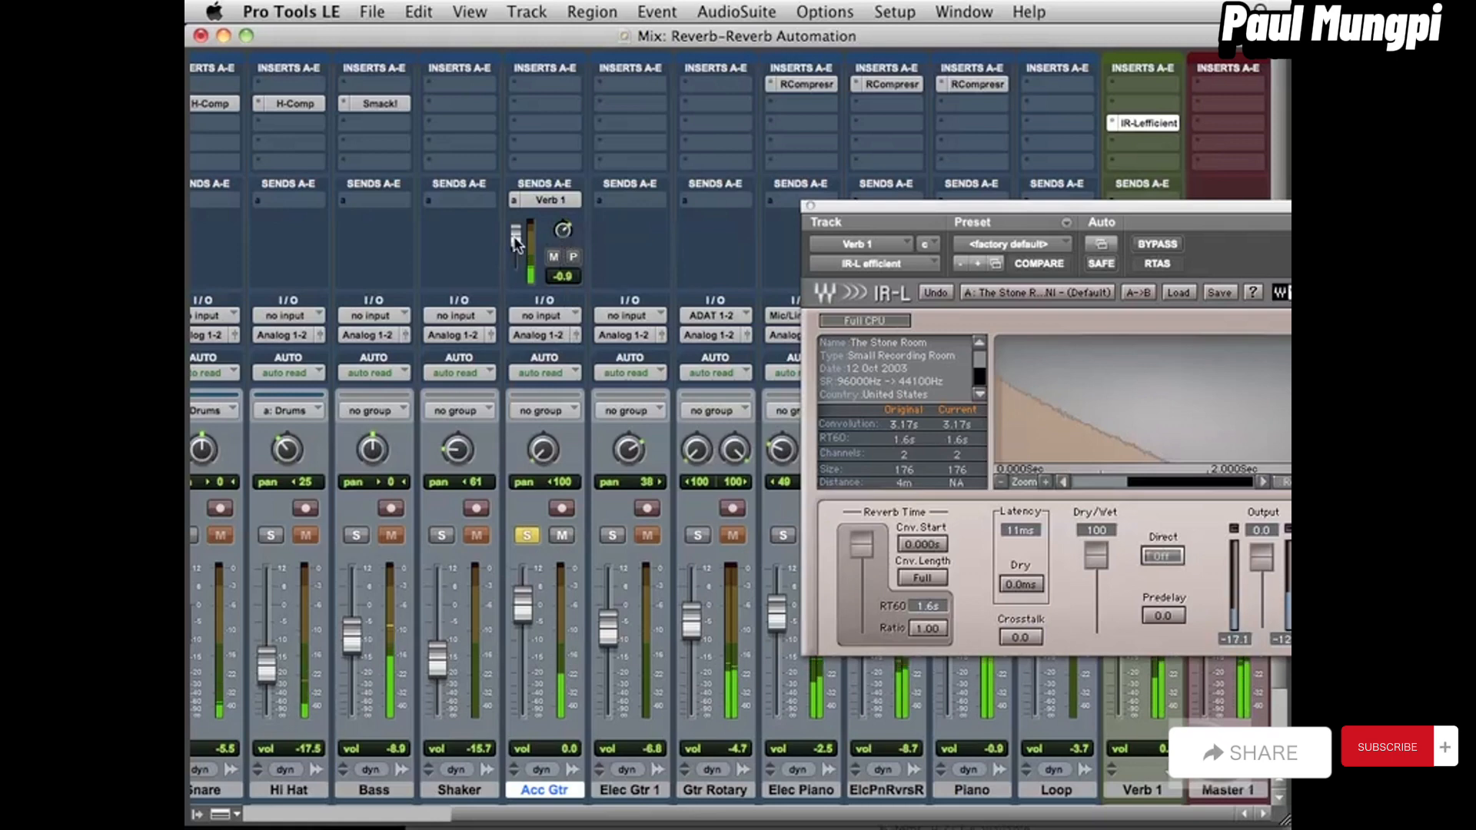
drag(517, 243, 517, 229)
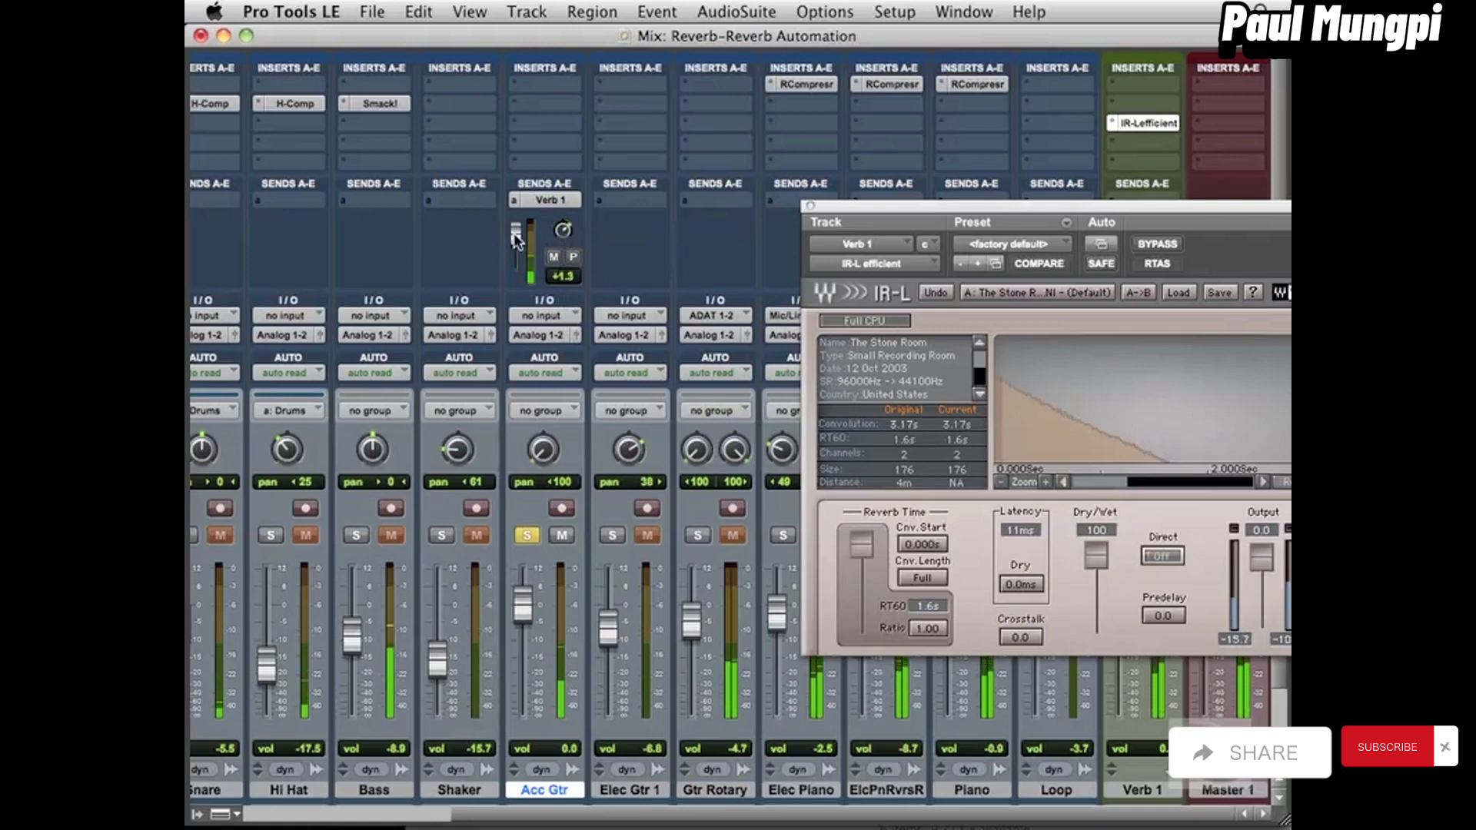
click(529, 534)
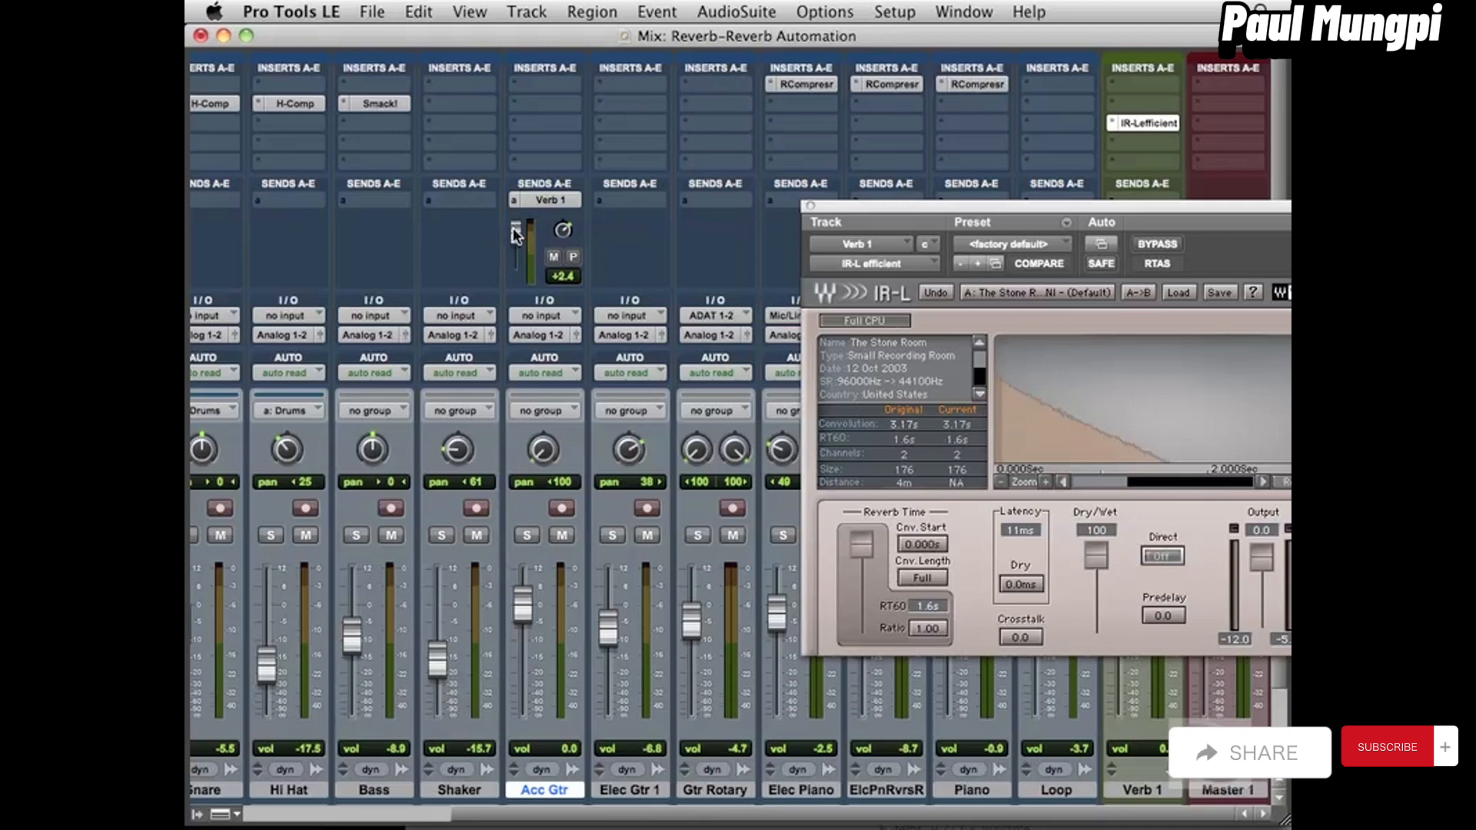
drag(519, 232, 519, 236)
click(809, 207)
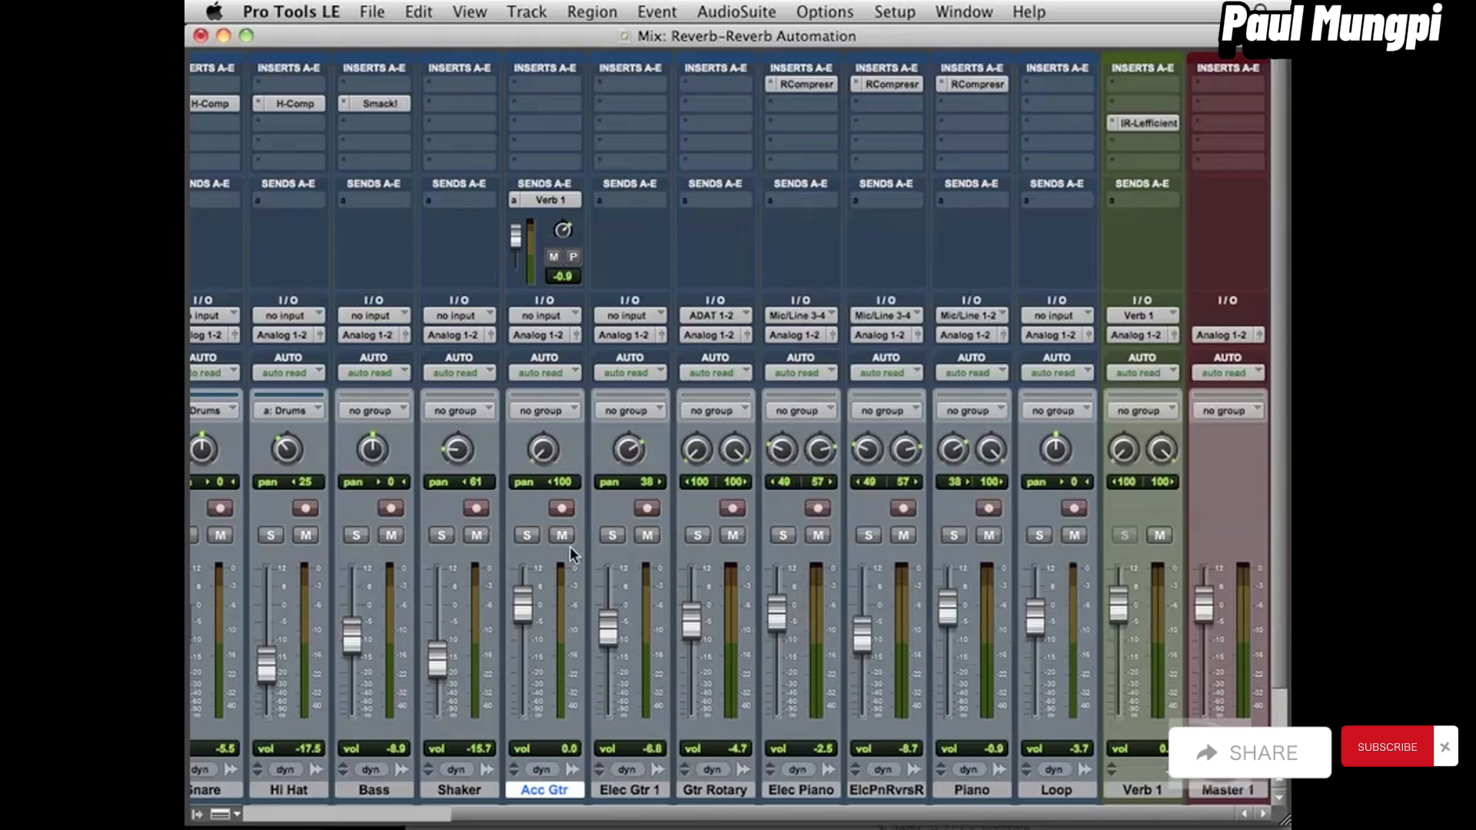
In the Edit window, reveal an enlarged automation lane under Acc Gtr showing the Verb 1 send level.
key(super+equal)
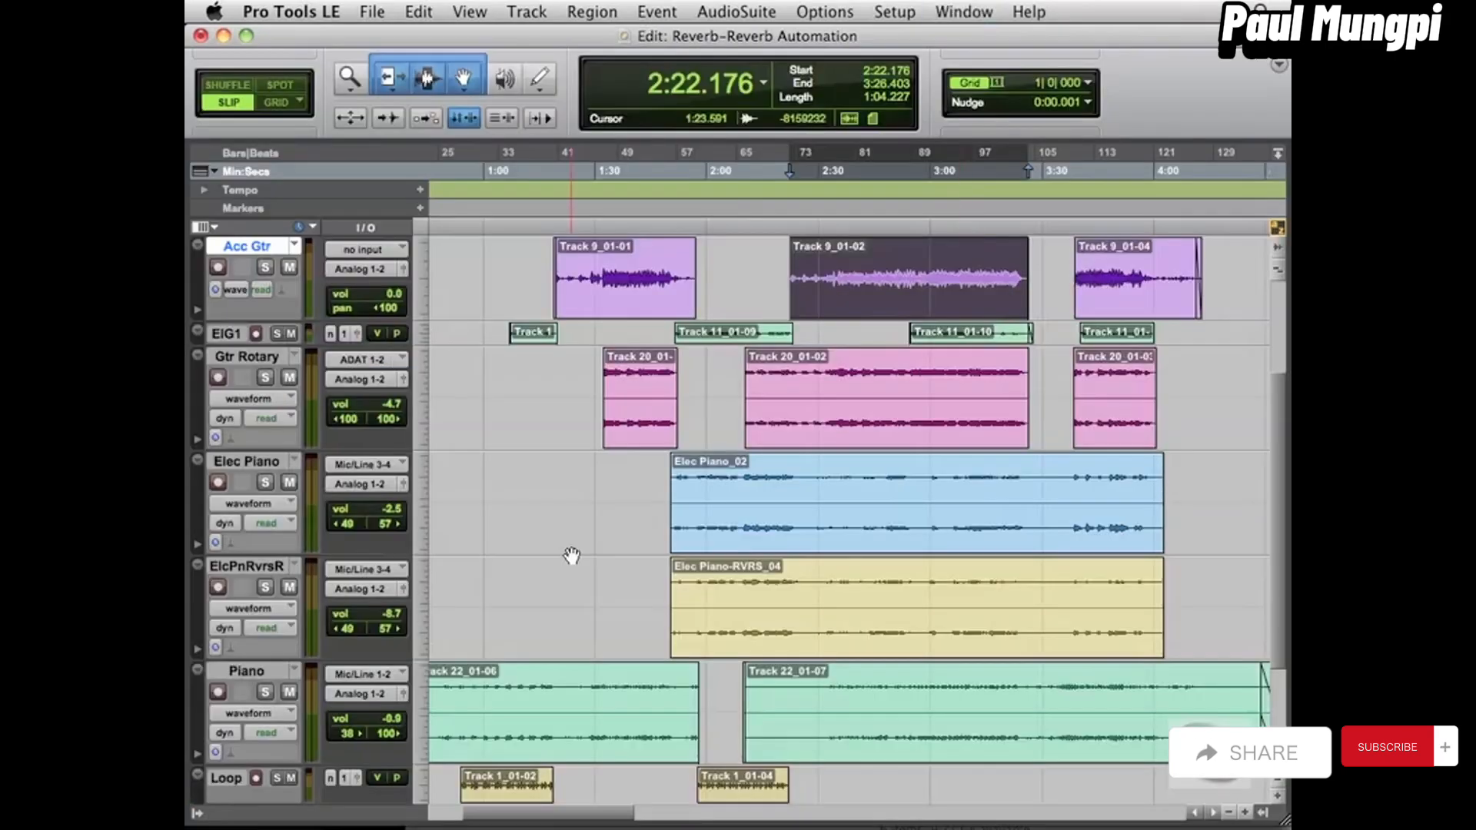
click(196, 311)
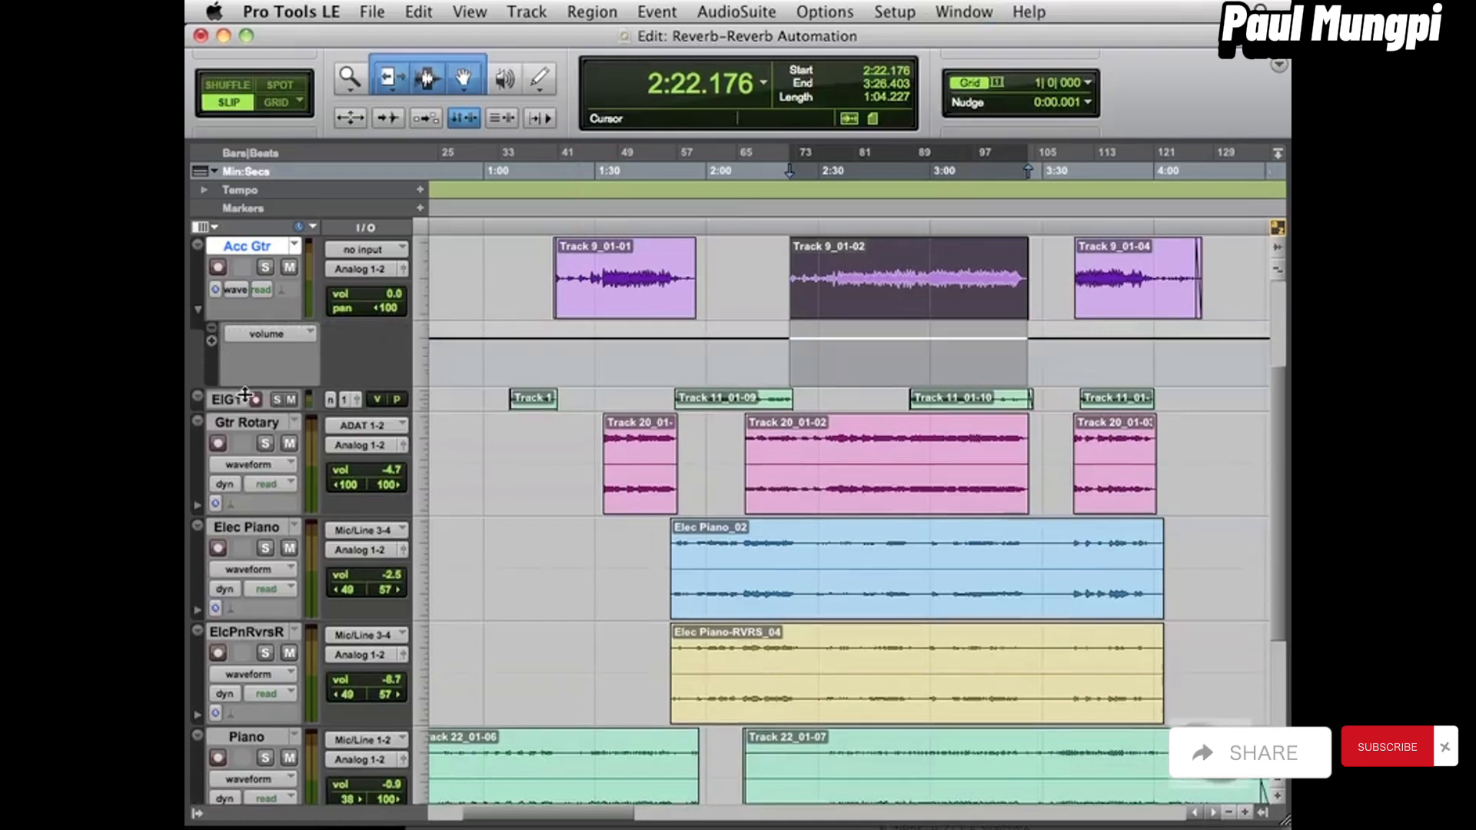
drag(244, 394, 246, 432)
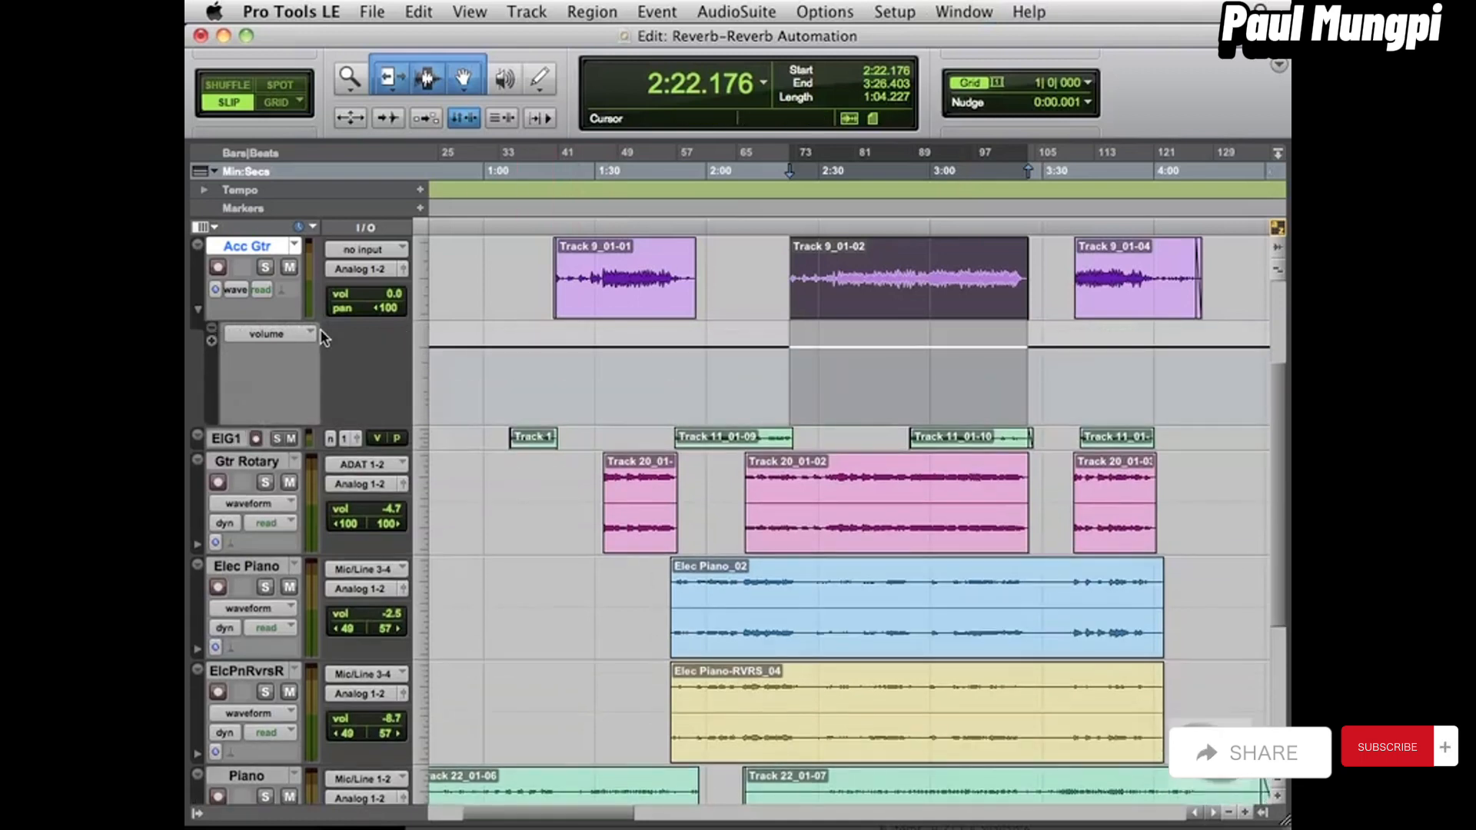
click(284, 334)
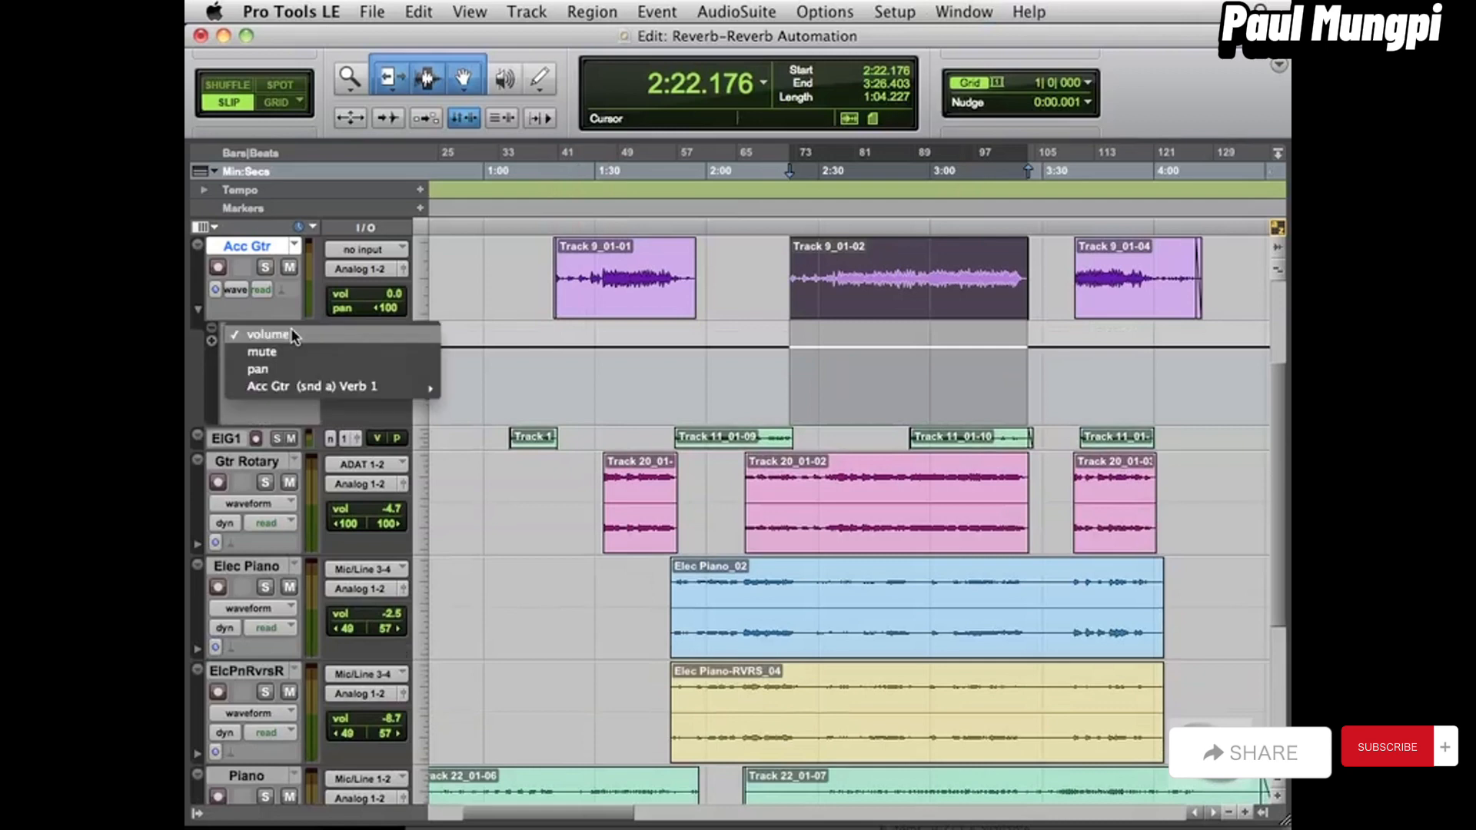
mouse_move(298, 388)
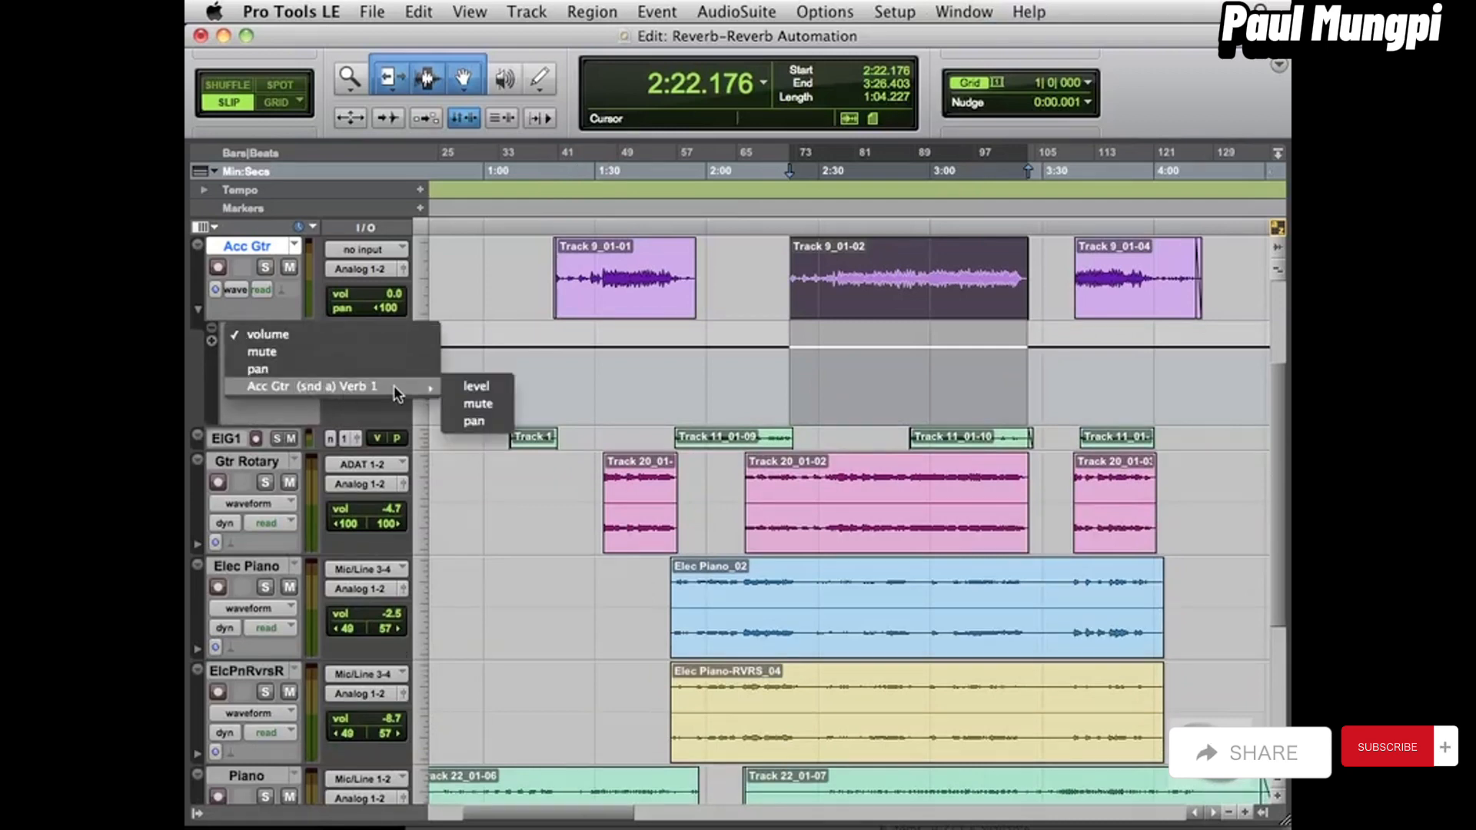
click(469, 388)
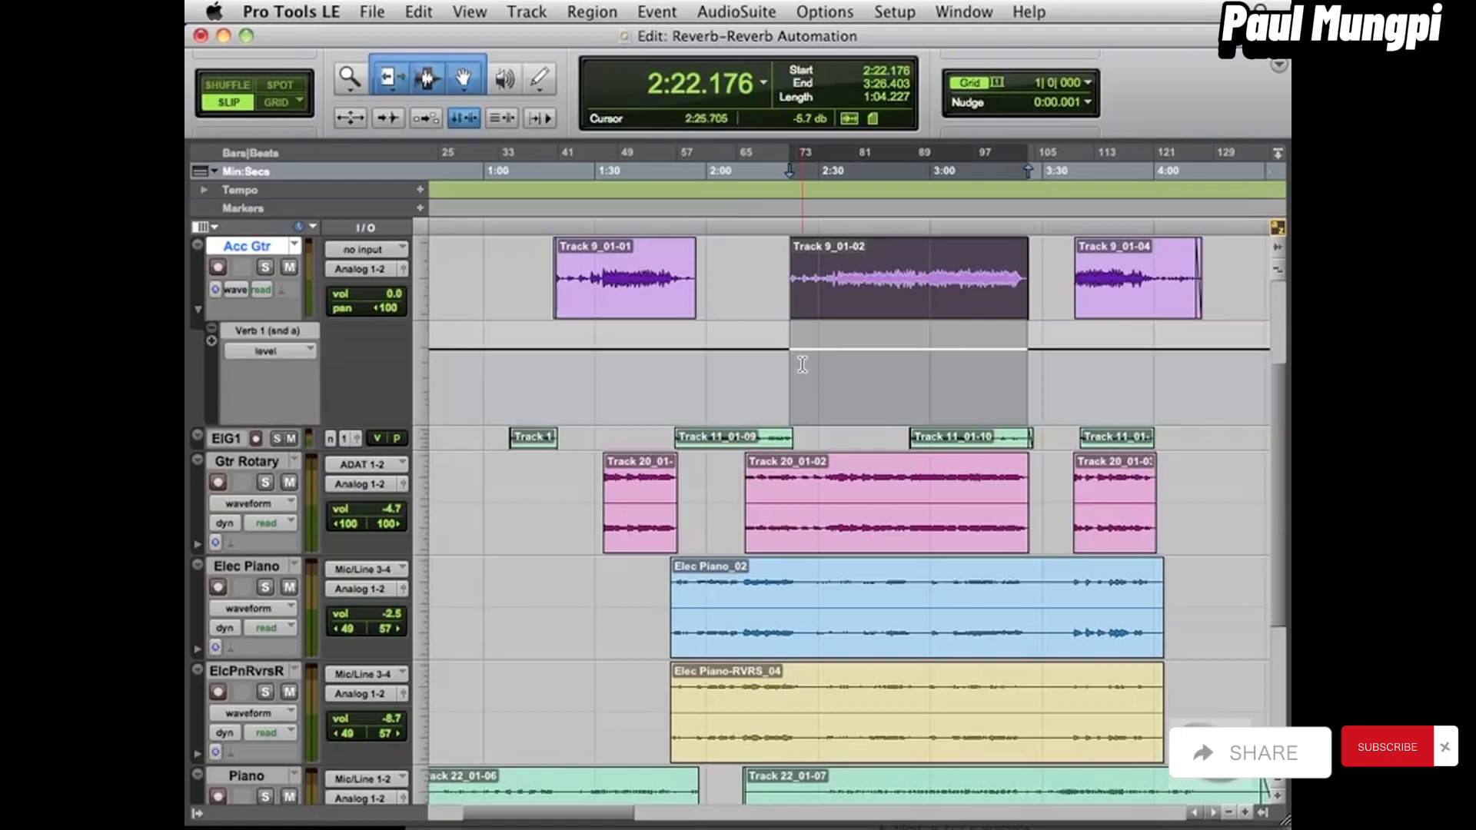
Add Acc Gtr send-level breakpoints at about 2:21.9, 2:34.3 and 2:35.6, and lower the last one to about -8.5 dB.
click(827, 357)
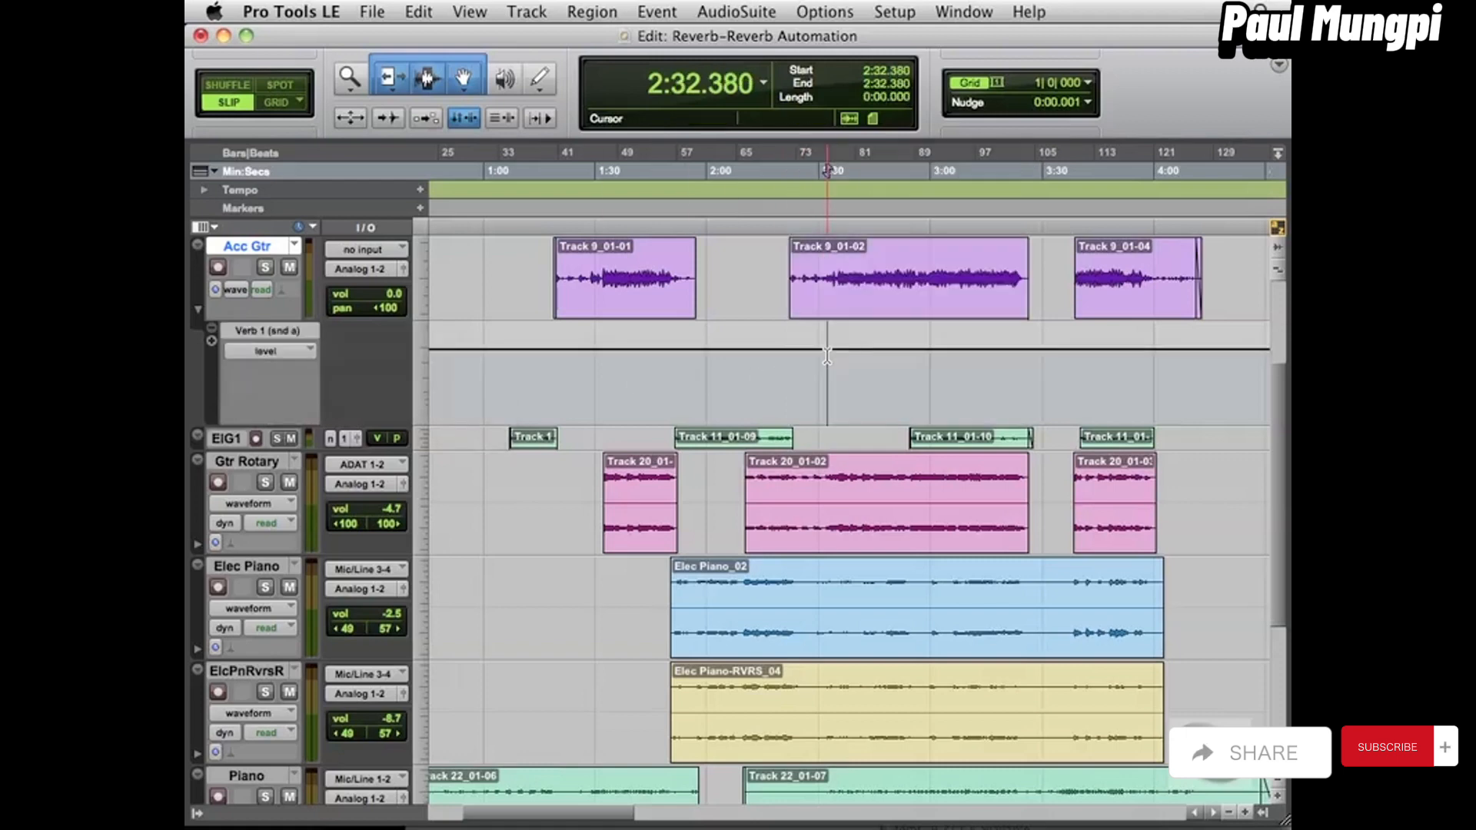
key(t)
key(t)
key(space)
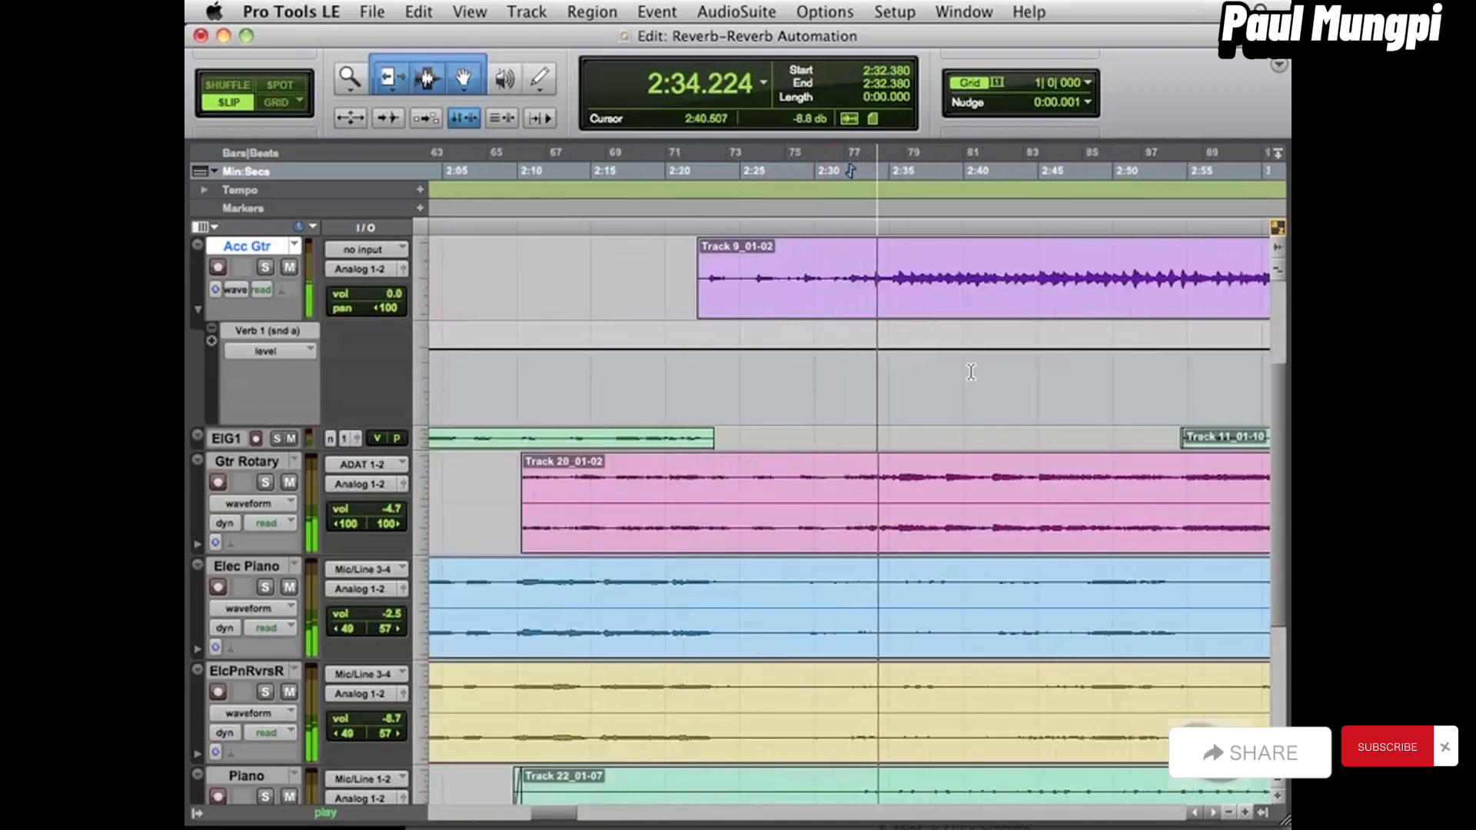
key(space)
click(899, 350)
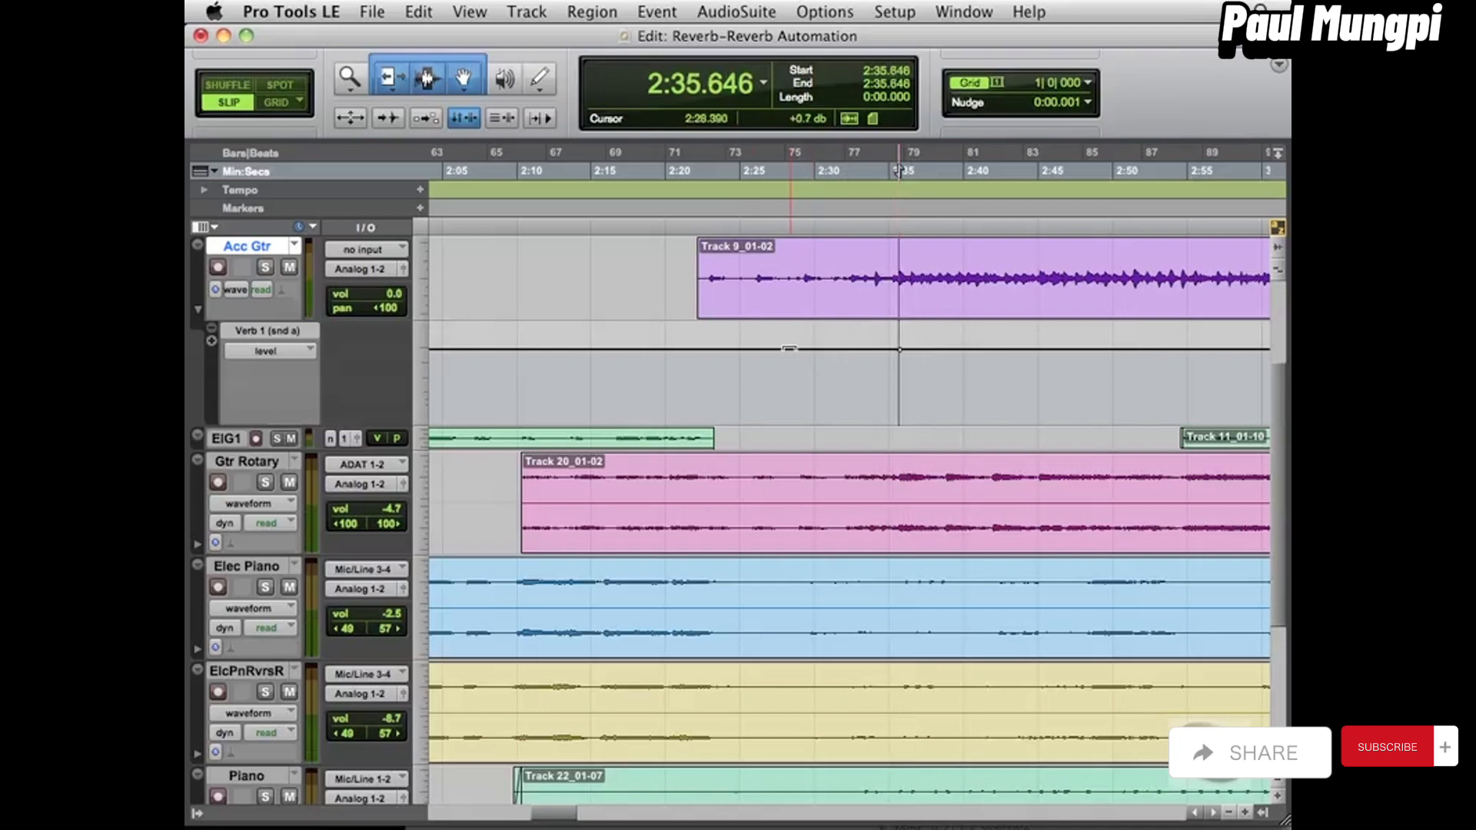
click(695, 350)
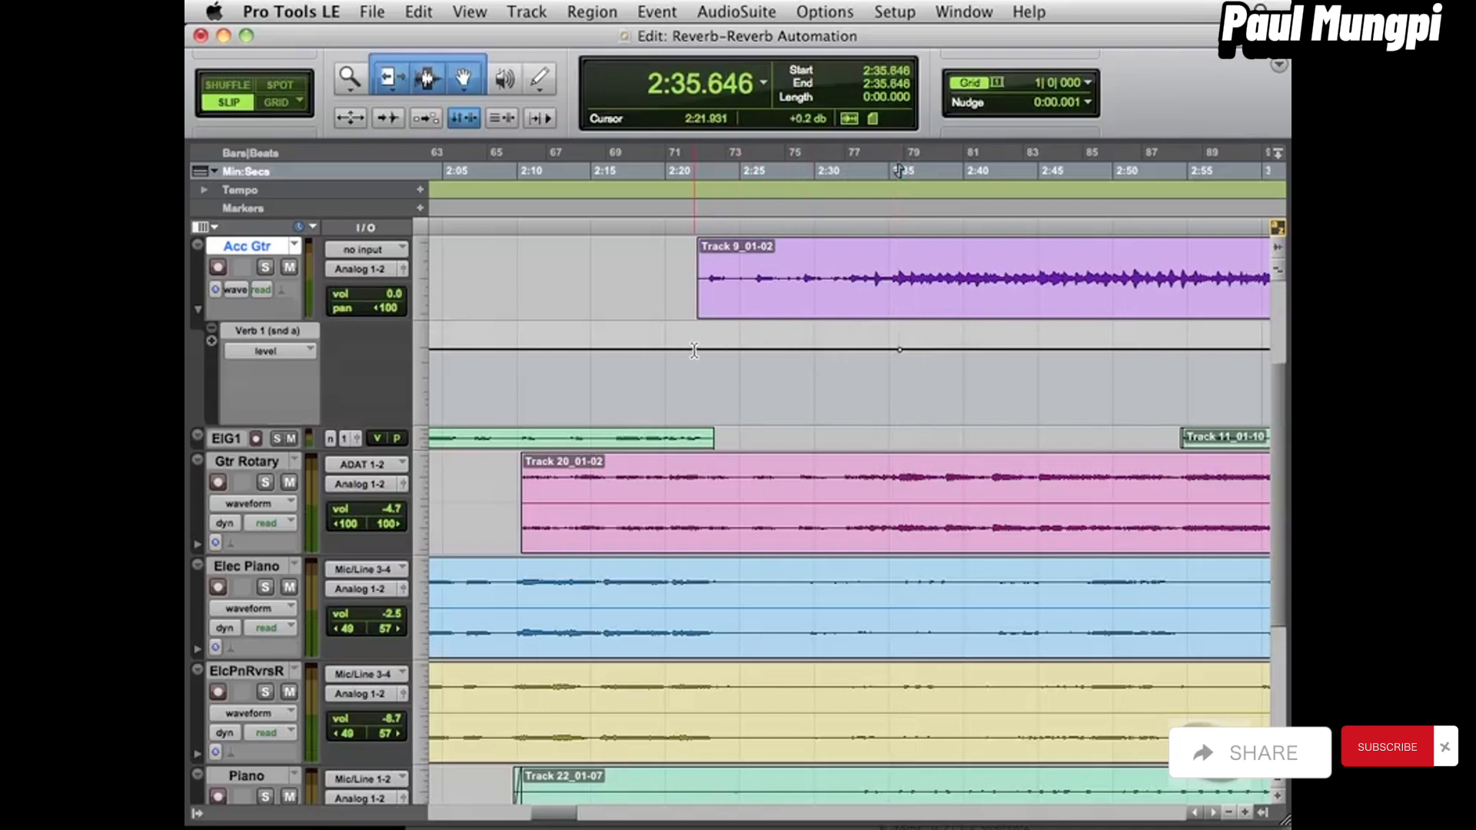
click(879, 350)
drag(899, 350, 898, 369)
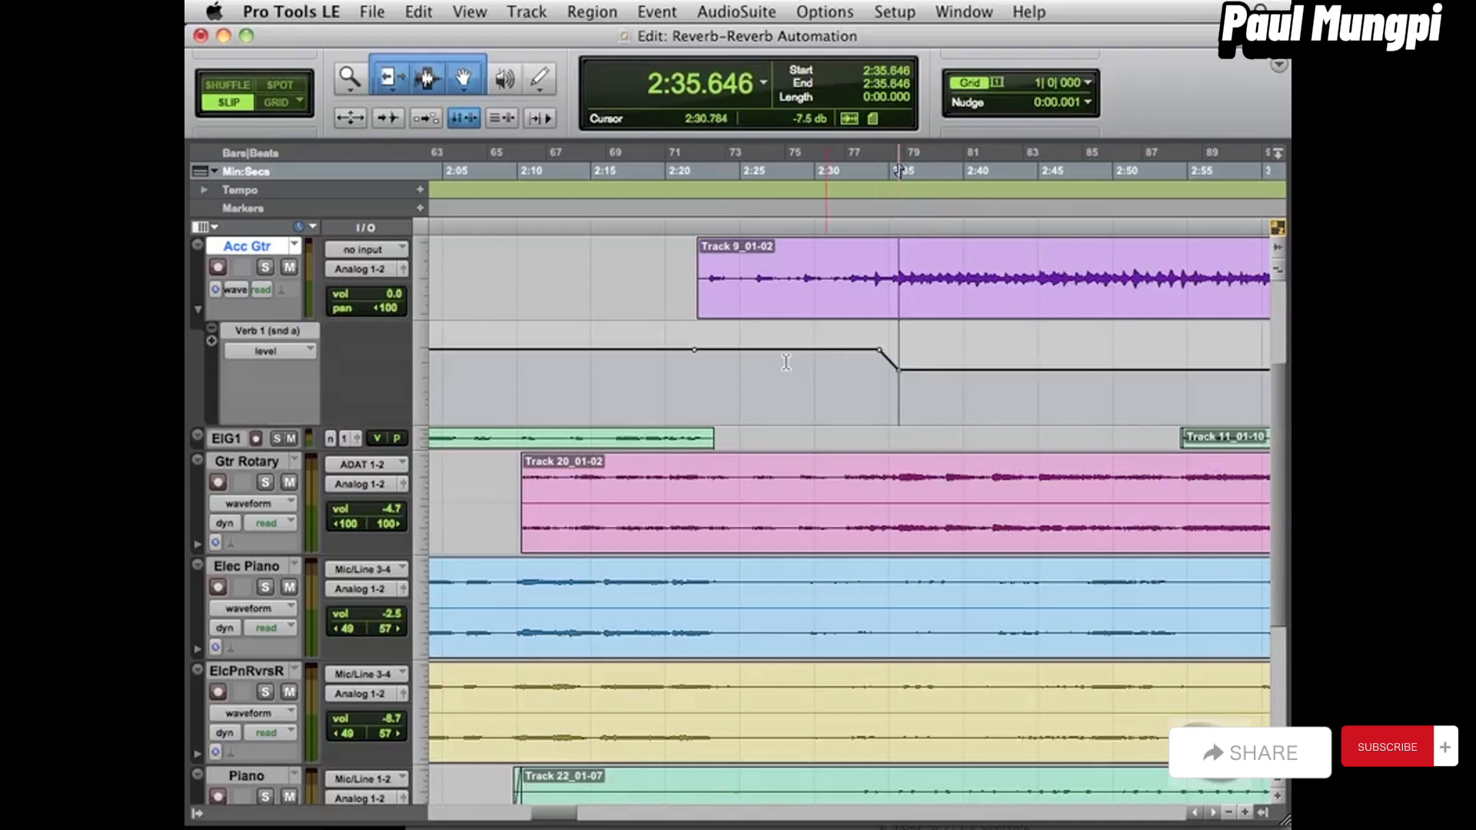
Play from about 2:21.7 and adjust the lowered send-level breakpoint to -7.8 dB at about 2:35.5.
click(691, 359)
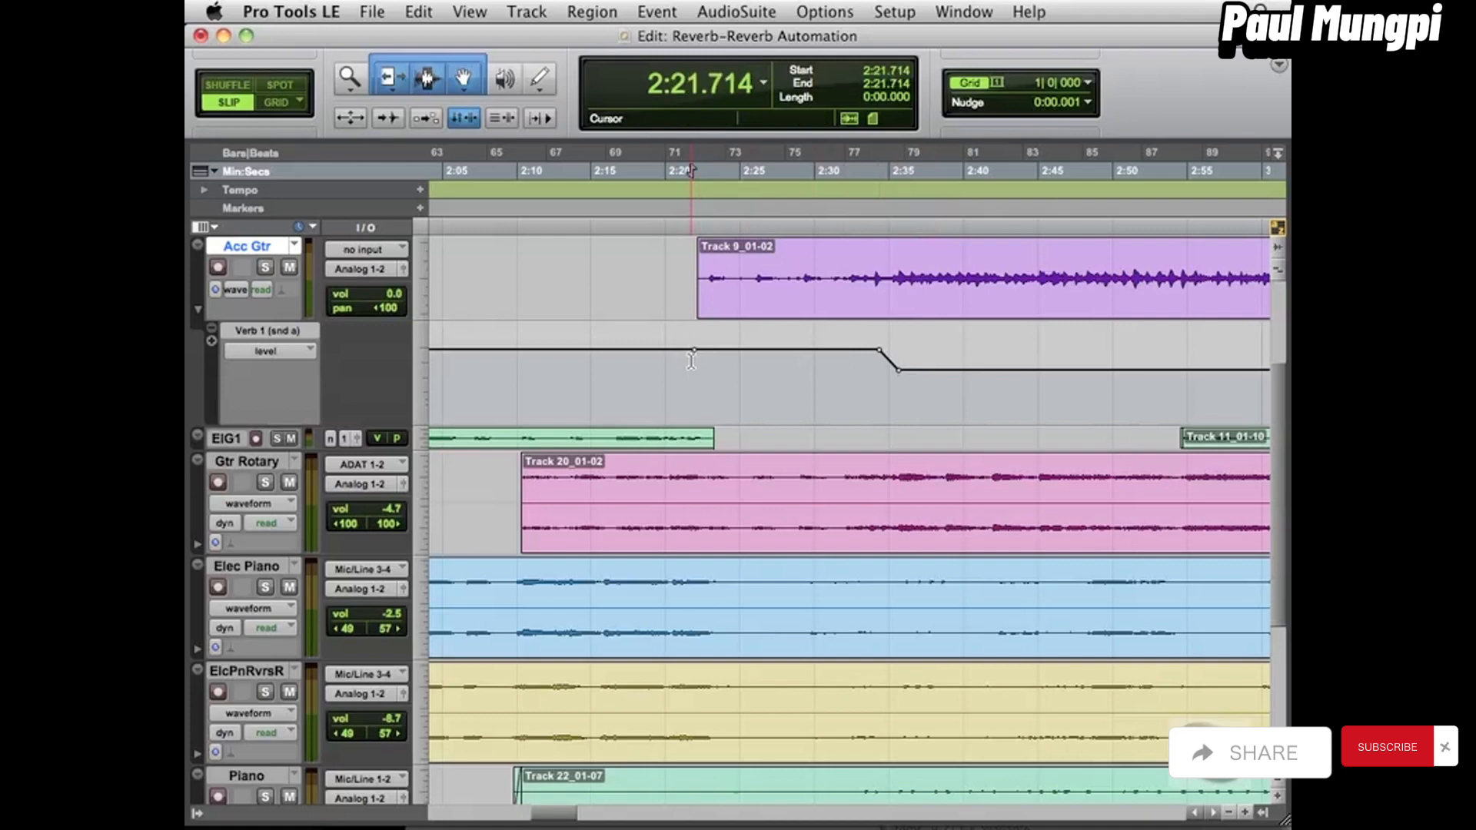
key(space)
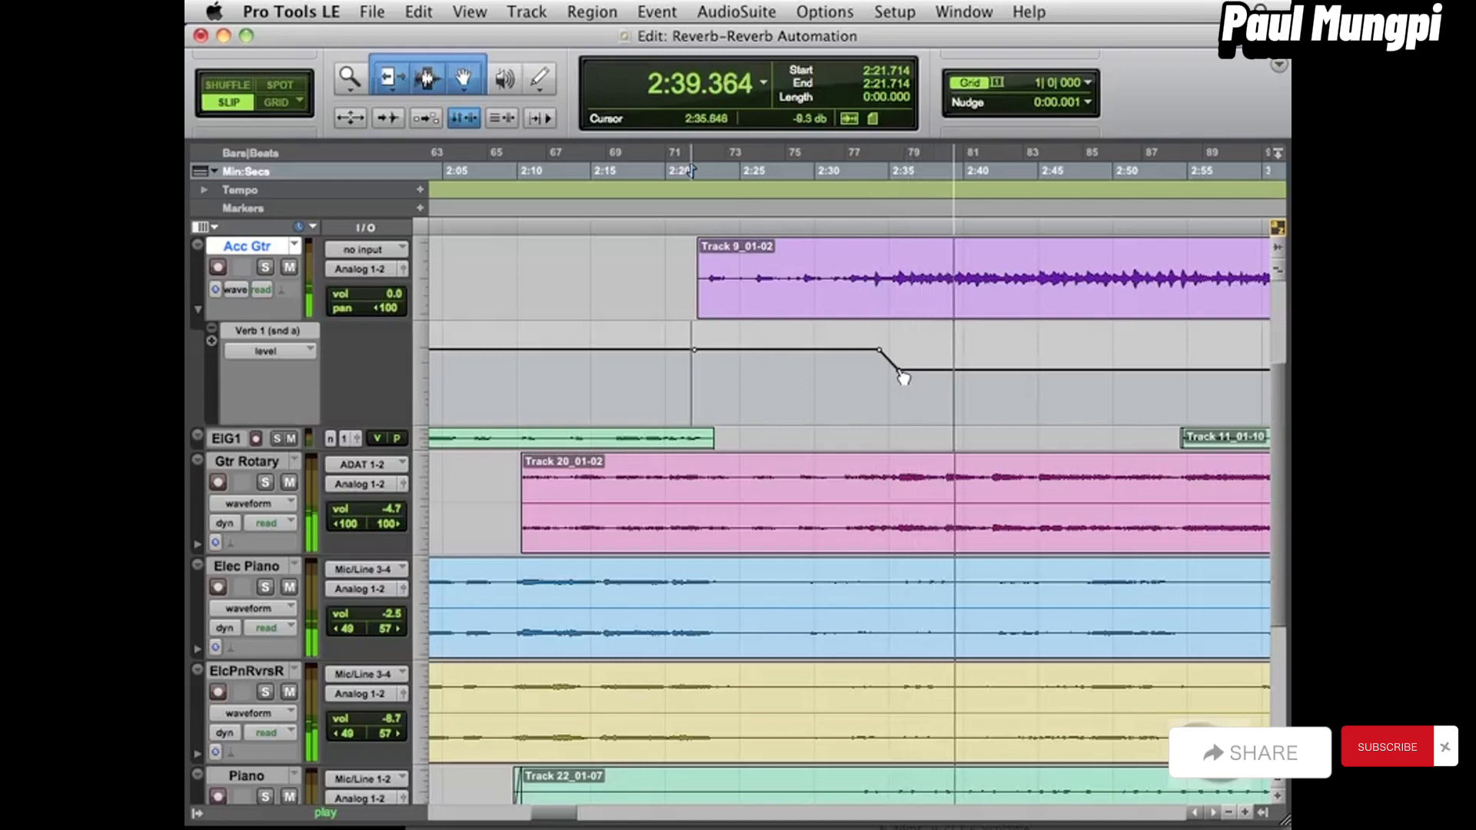
drag(897, 370, 897, 368)
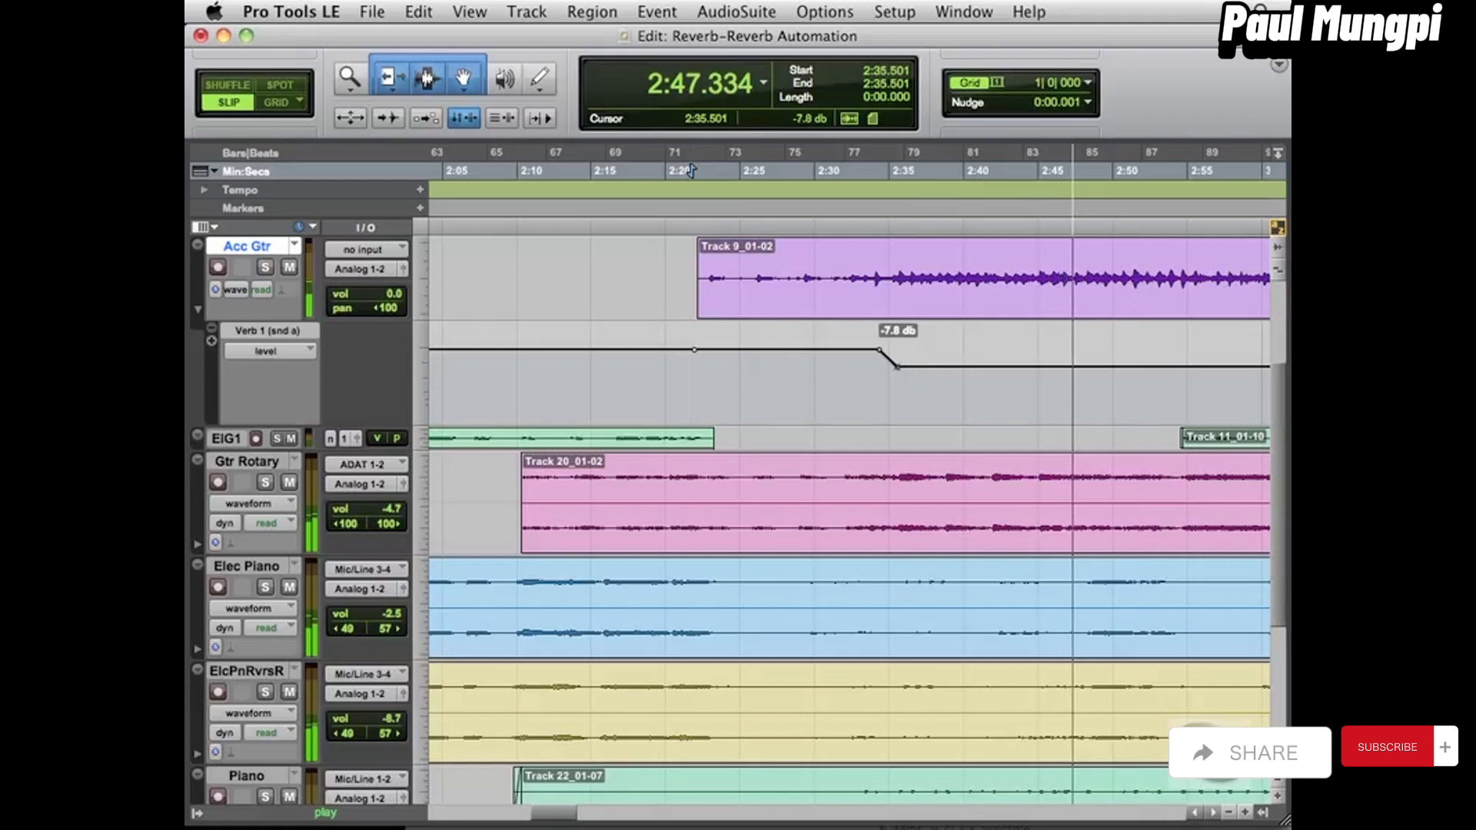
key(space)
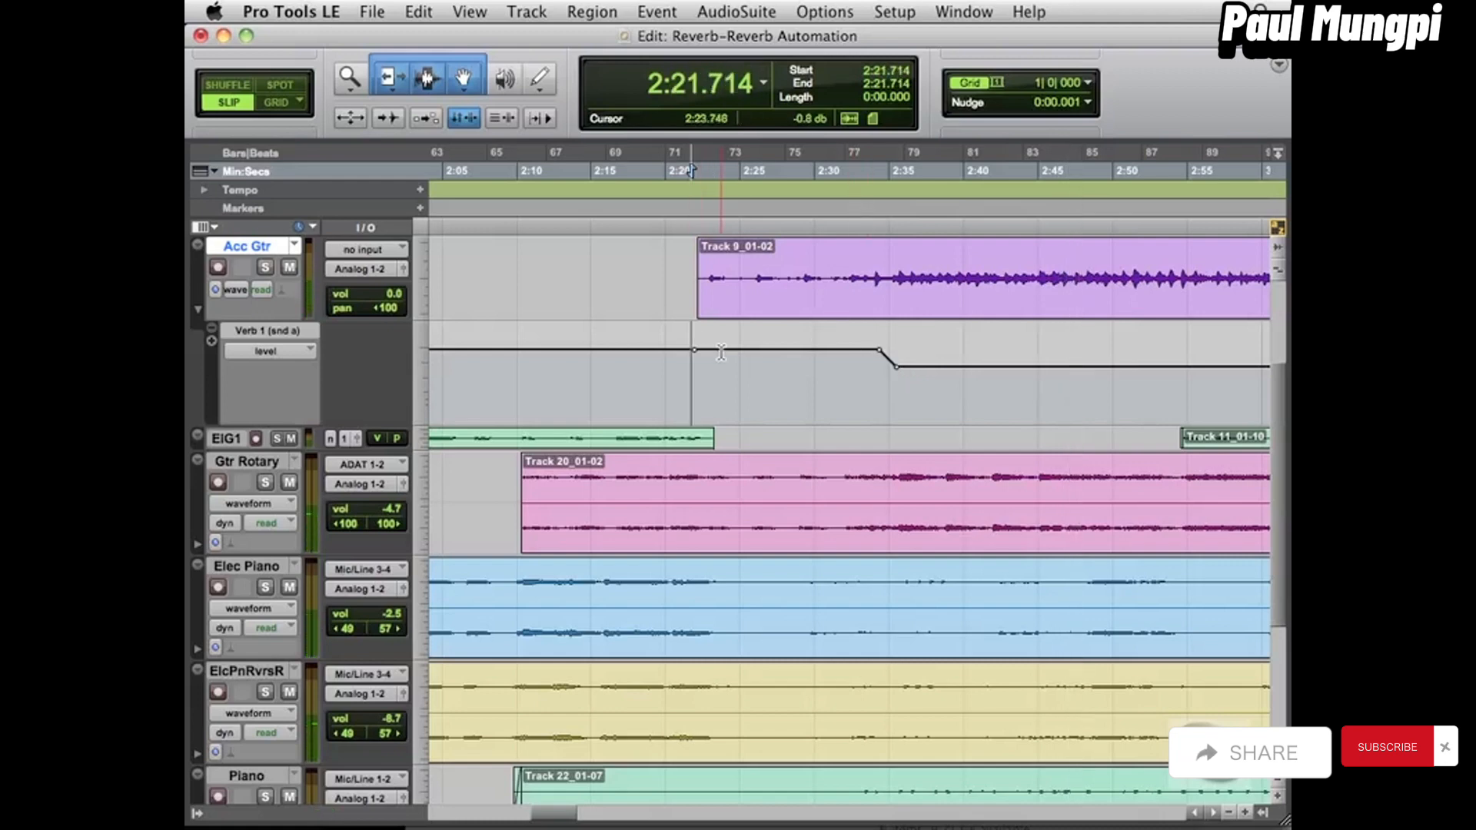
Play the song from about 2:40.4 to check the reverb in the section with the lowered send level.
click(969, 353)
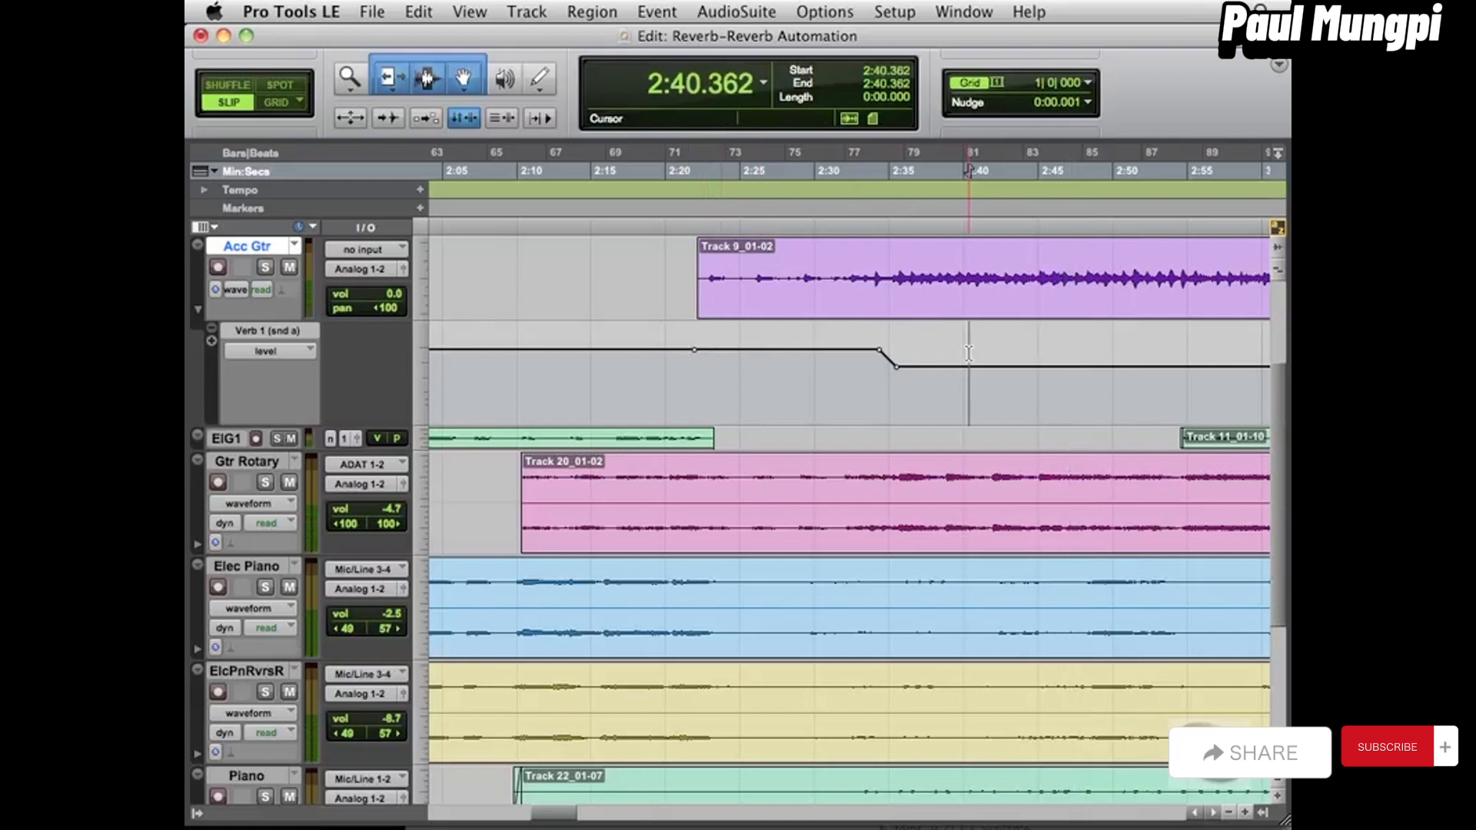
key(space)
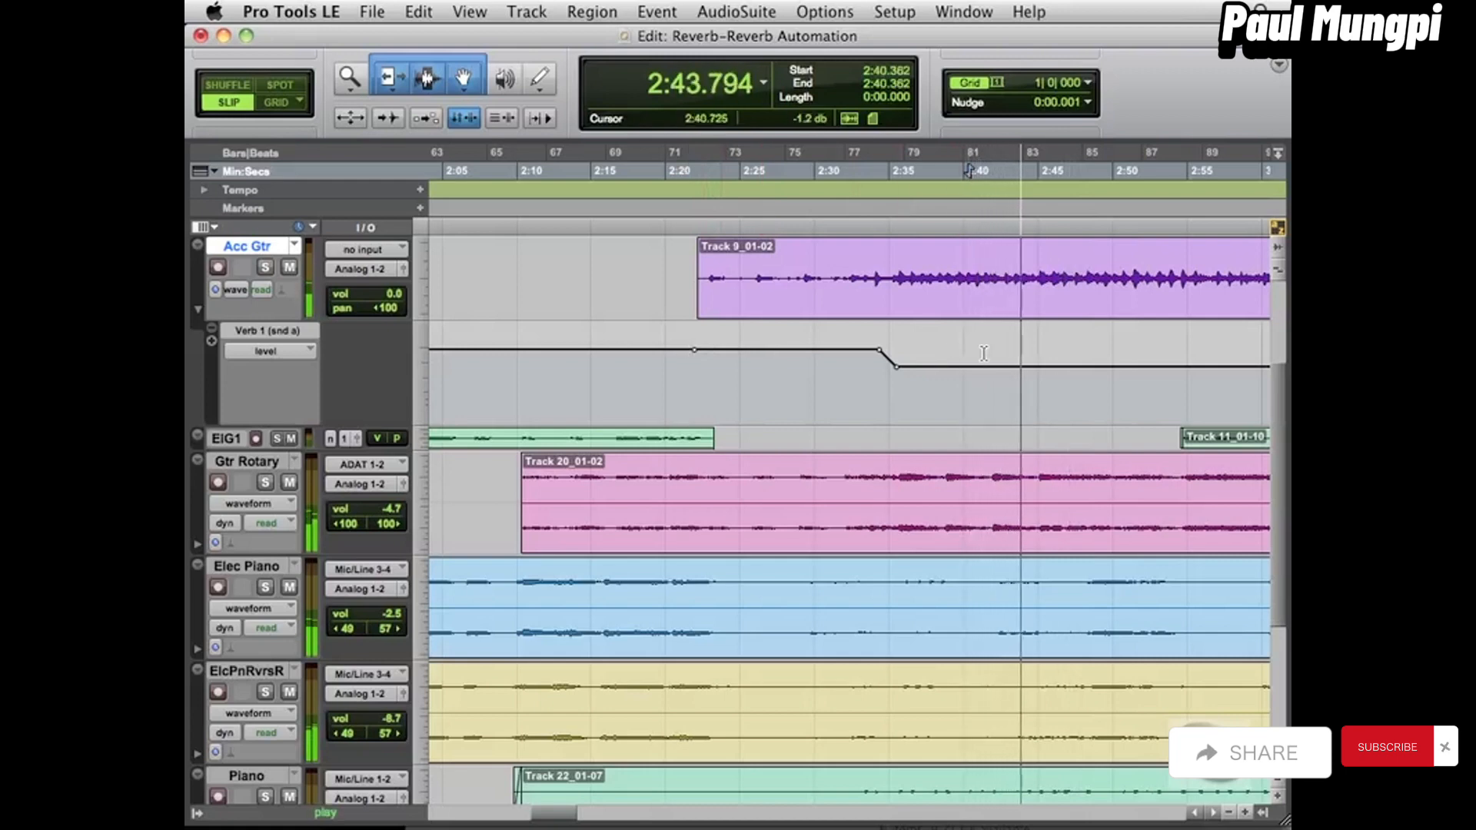
key(space)
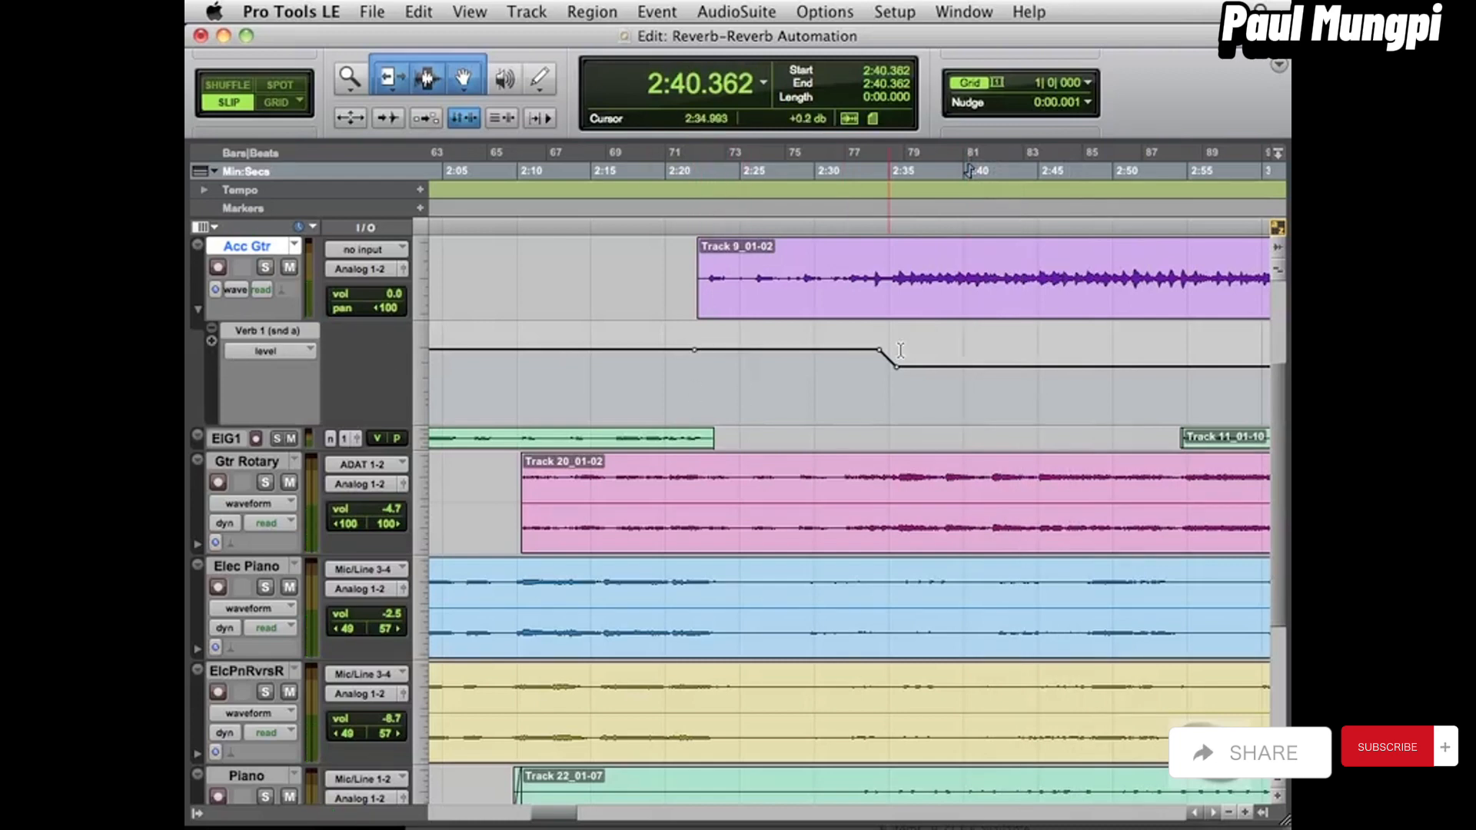
Add a second automation lane under Acc Gtr and set it to the Verb 1 send pan.
click(211, 341)
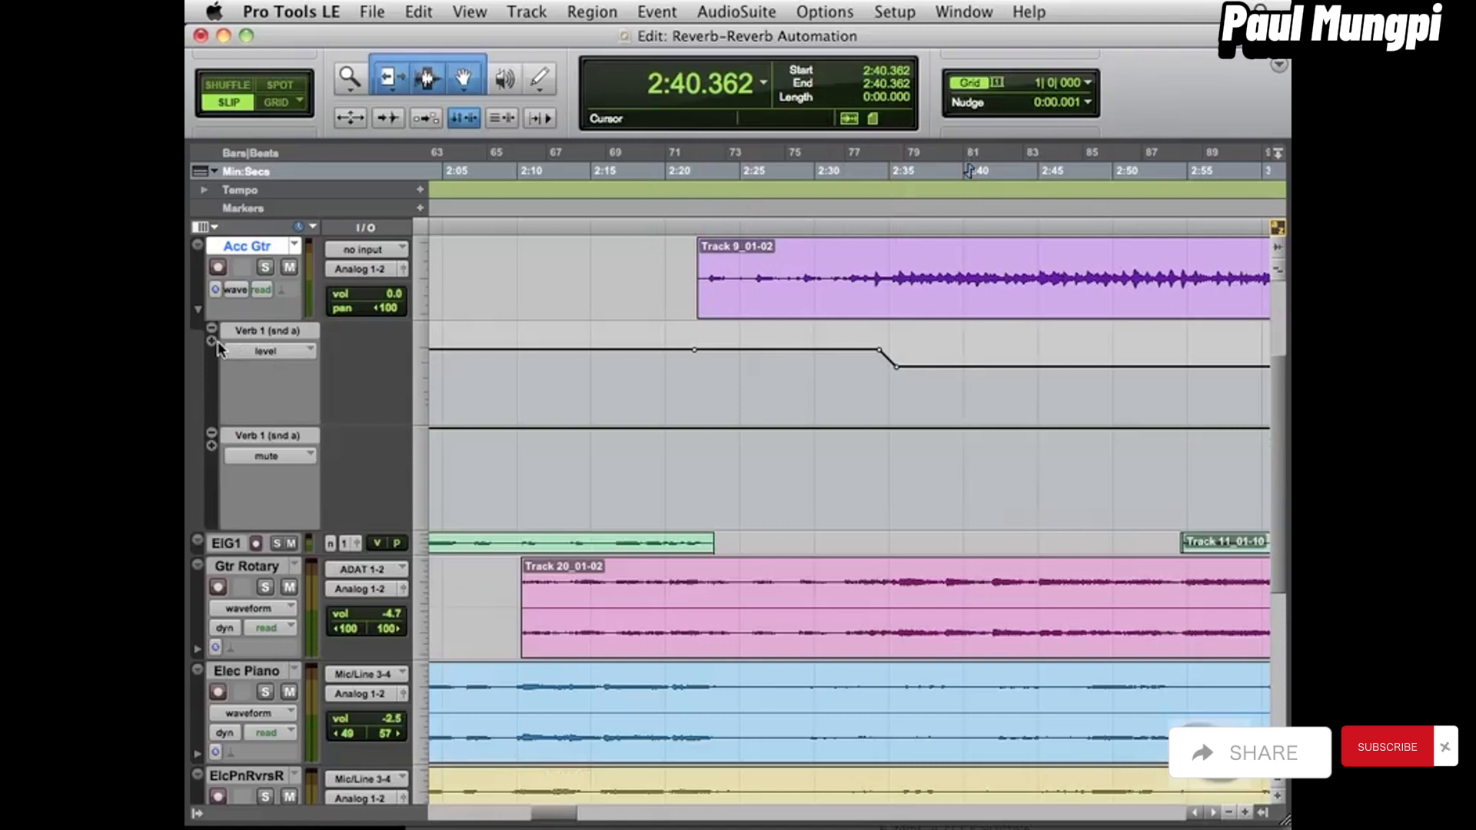
click(283, 453)
mouse_move(338, 457)
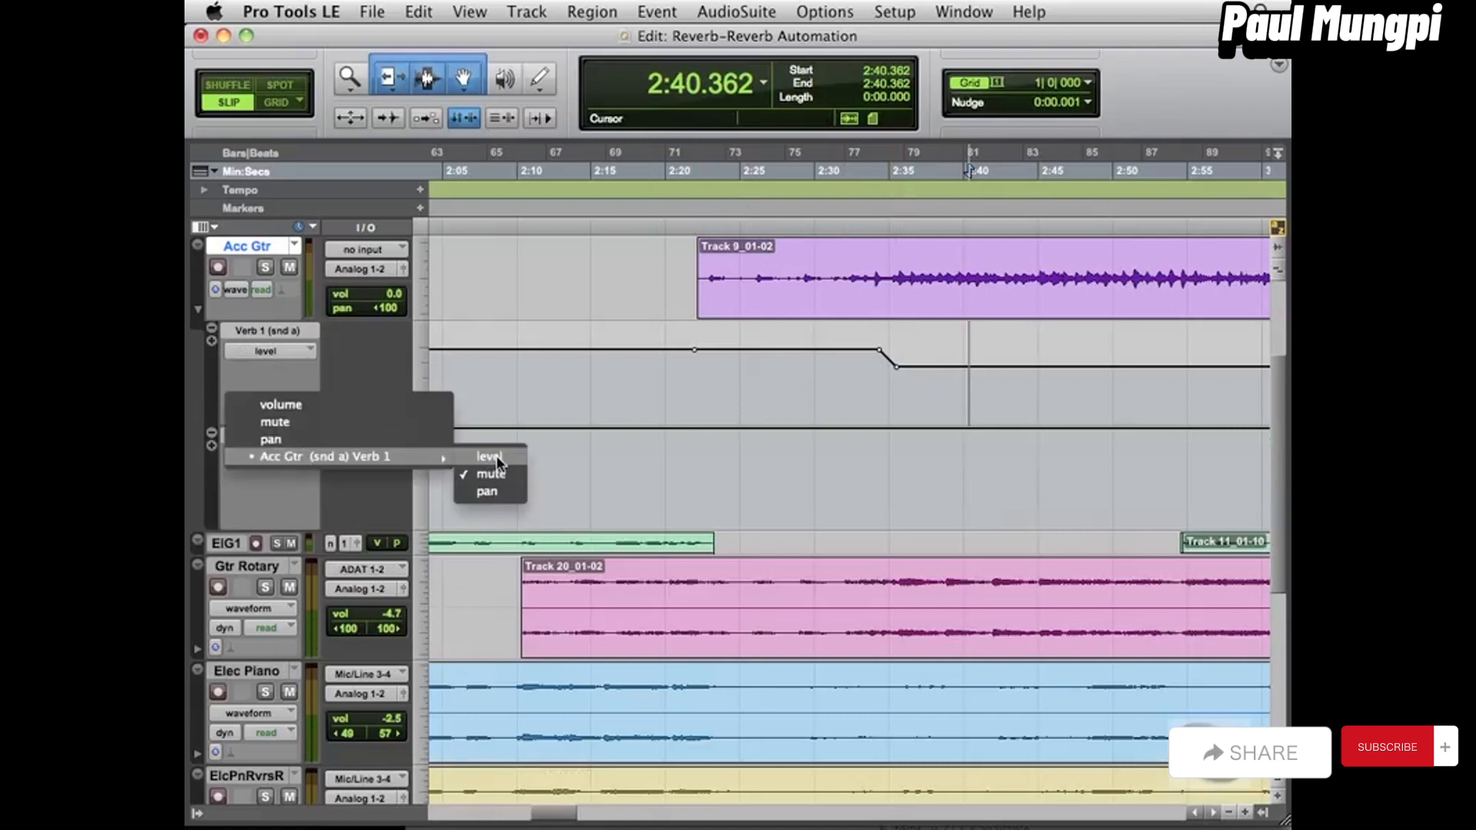
click(488, 491)
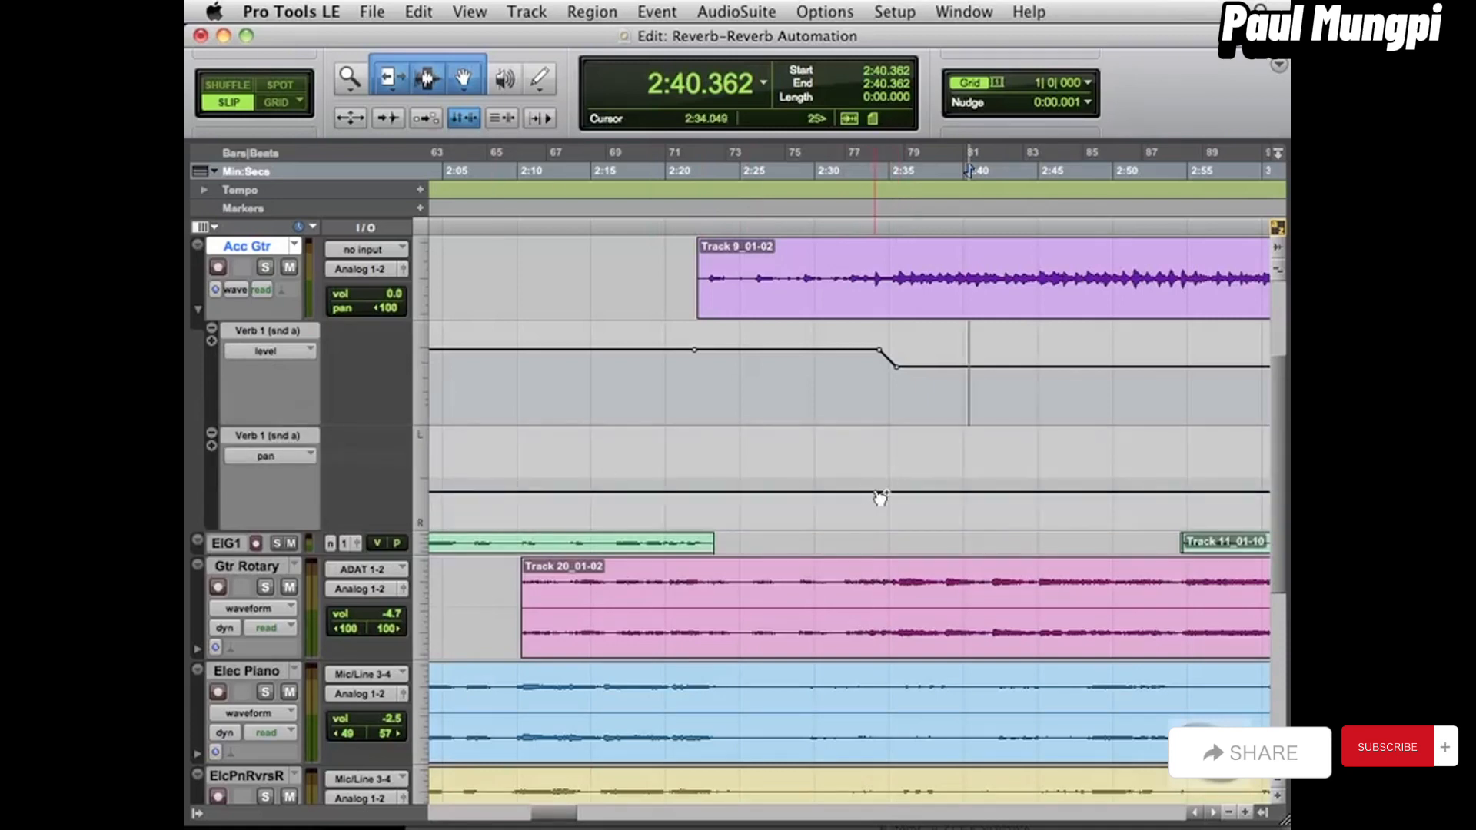
Add Acc Gtr send-pan breakpoints at about 2:34.0 and 2:35.4, move the second left of centre, and play from about 2:22.4 to check it.
click(878, 493)
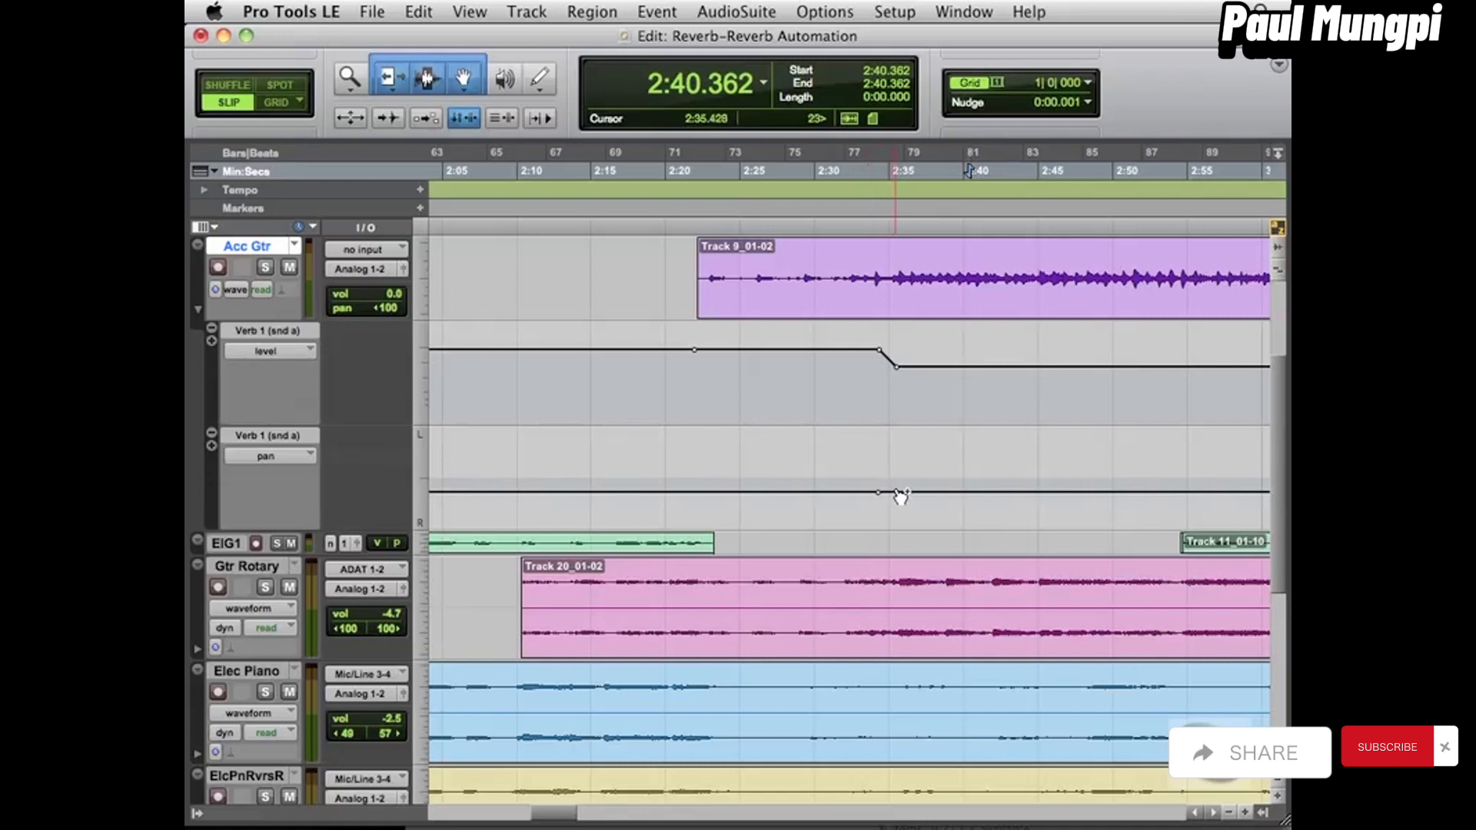
drag(899, 492, 900, 451)
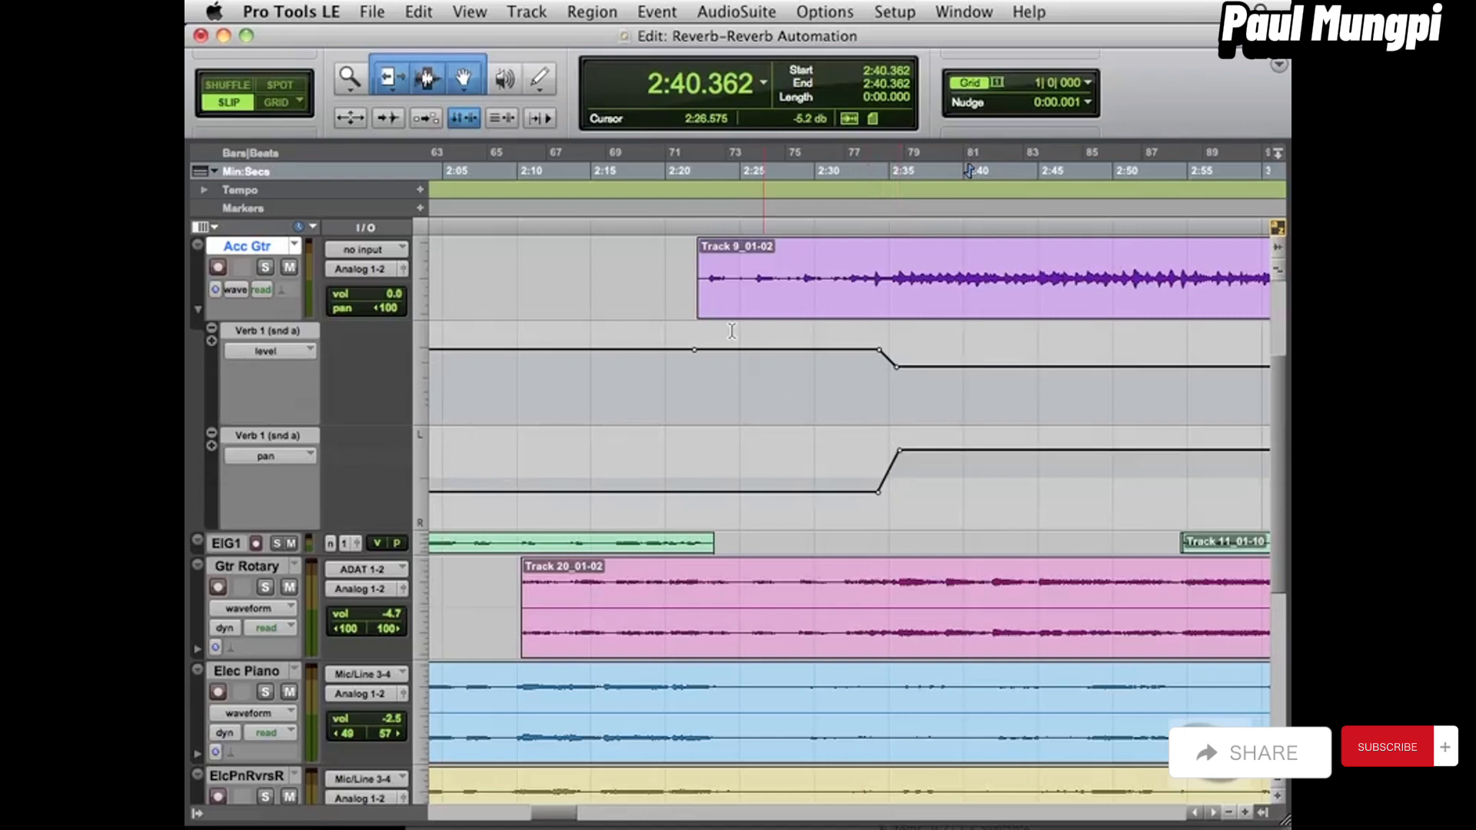
click(700, 355)
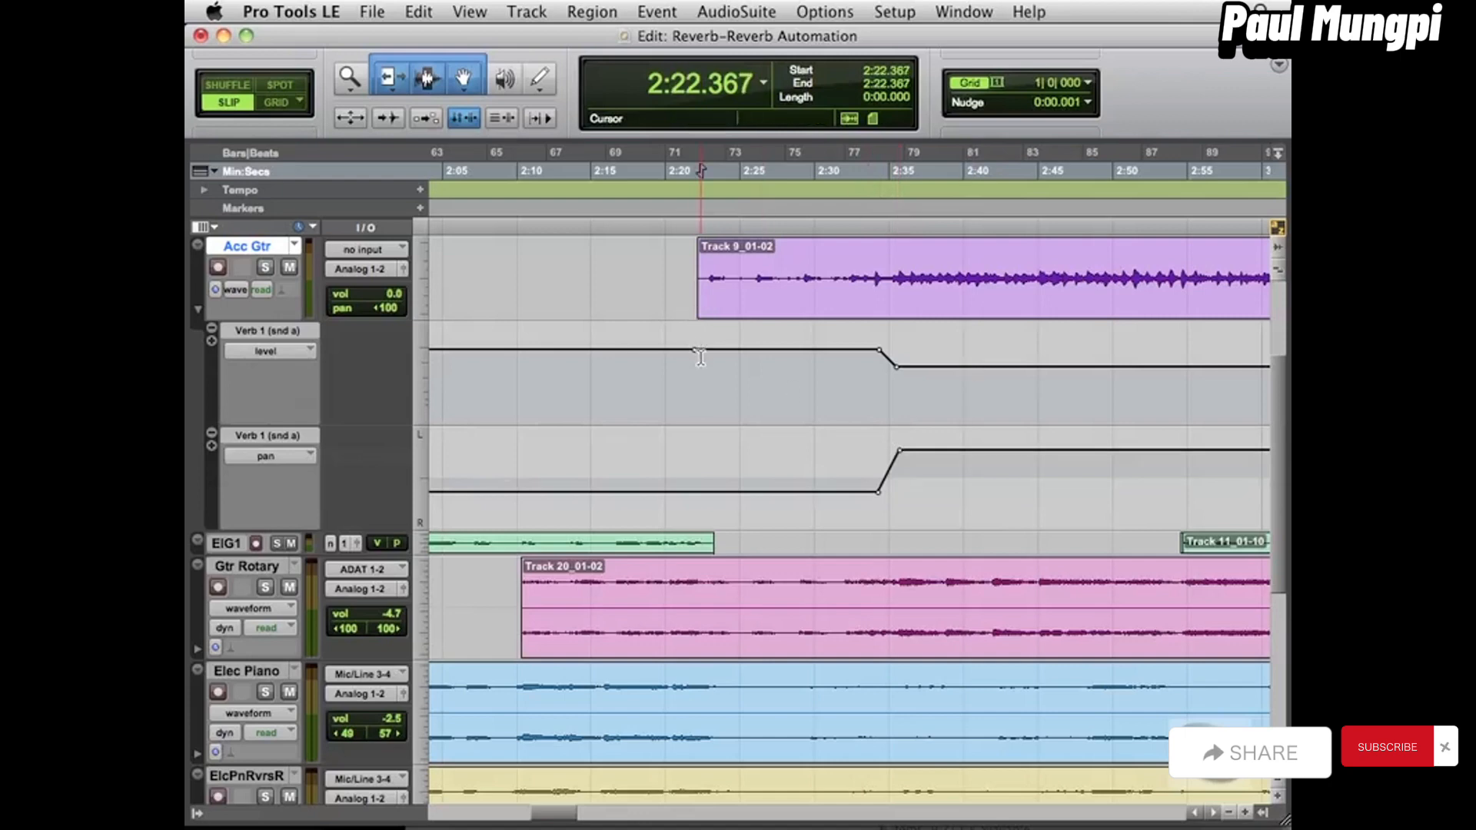
key(space)
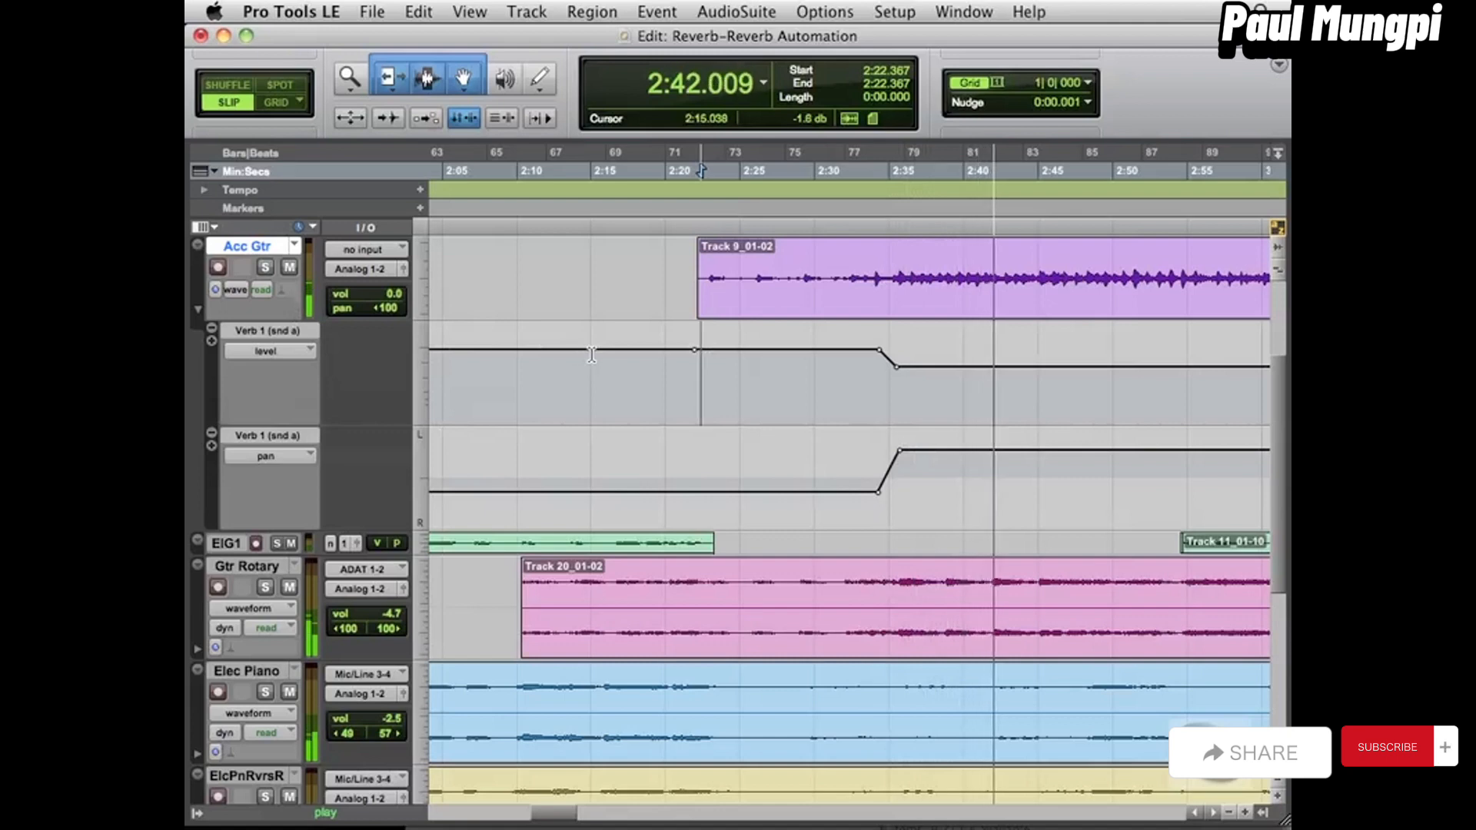
key(space)
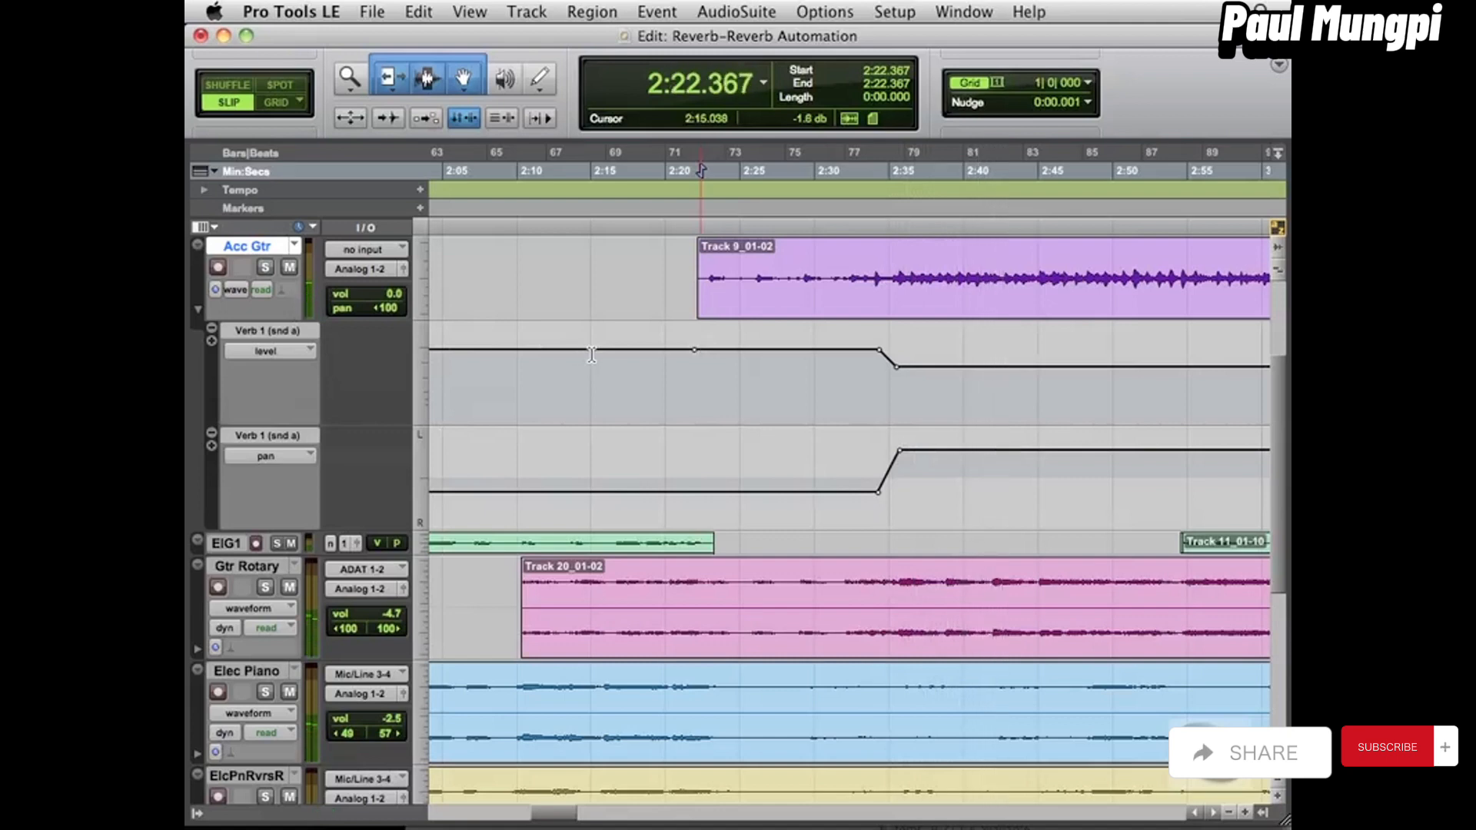
Show the mixer and play the Verb 1 send automation with Acc Gtr soloed, and again unsoloed within the full mix.
key(super+equal)
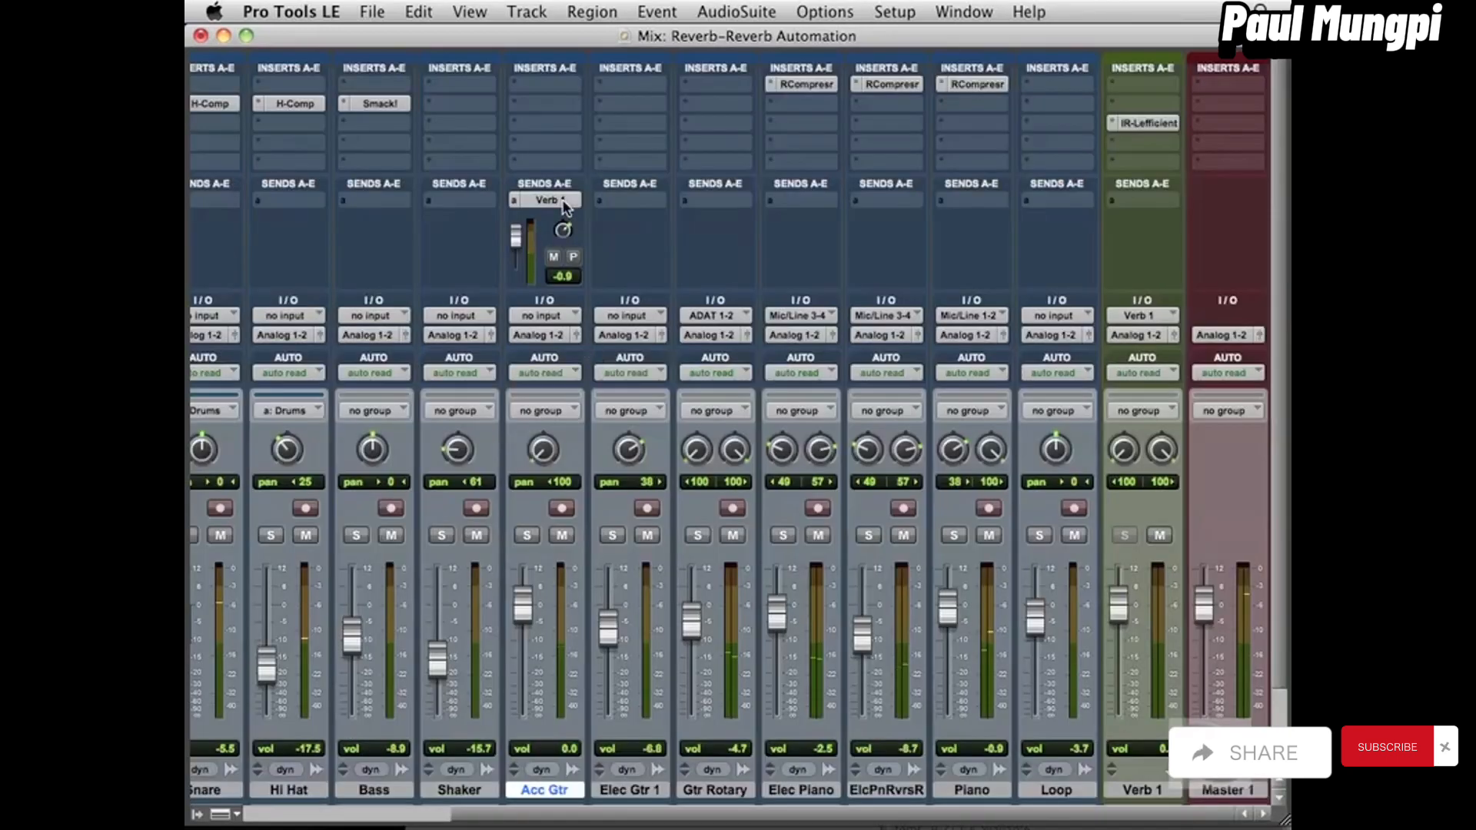
click(525, 536)
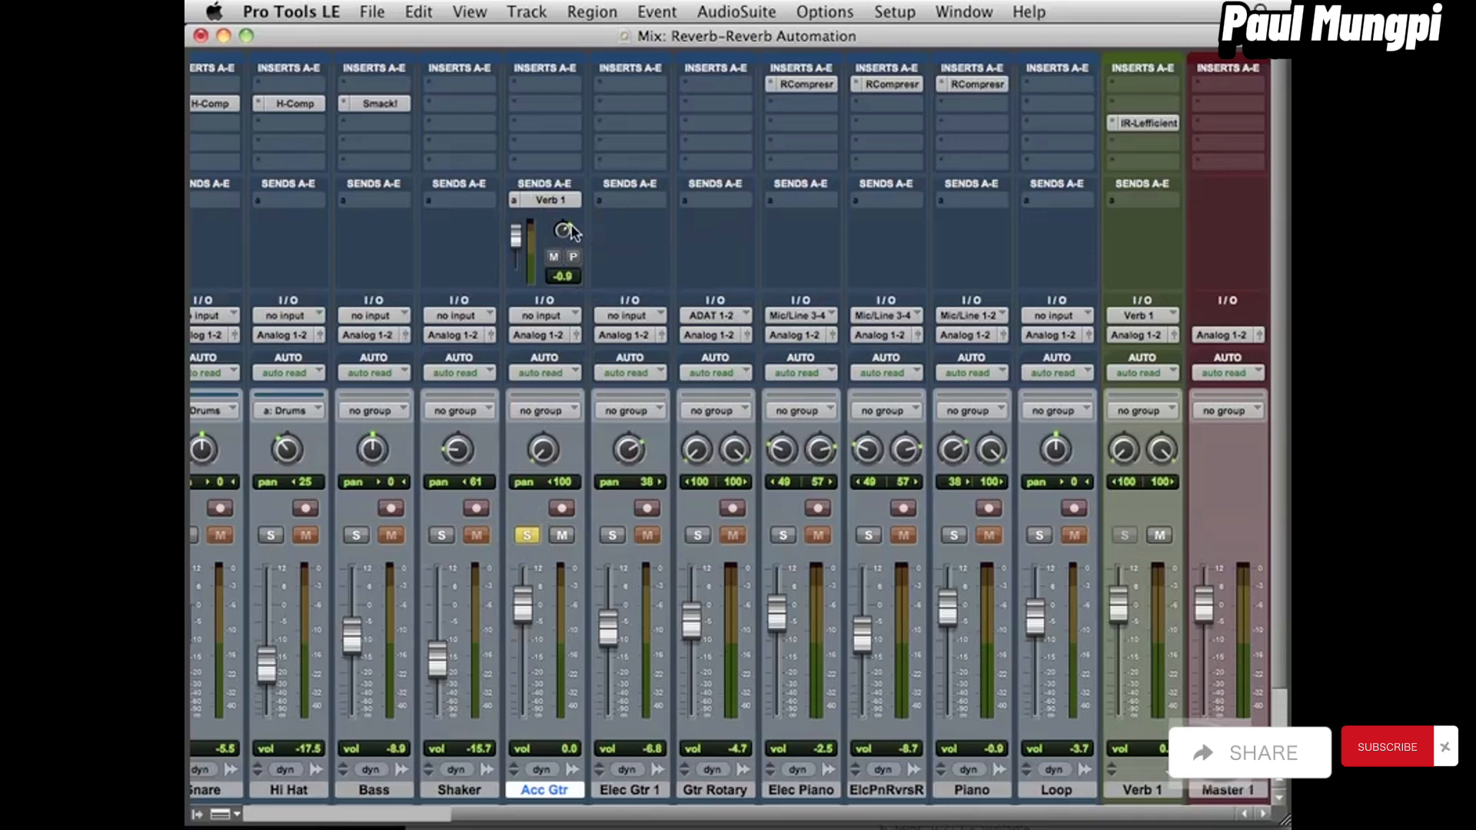
key(space)
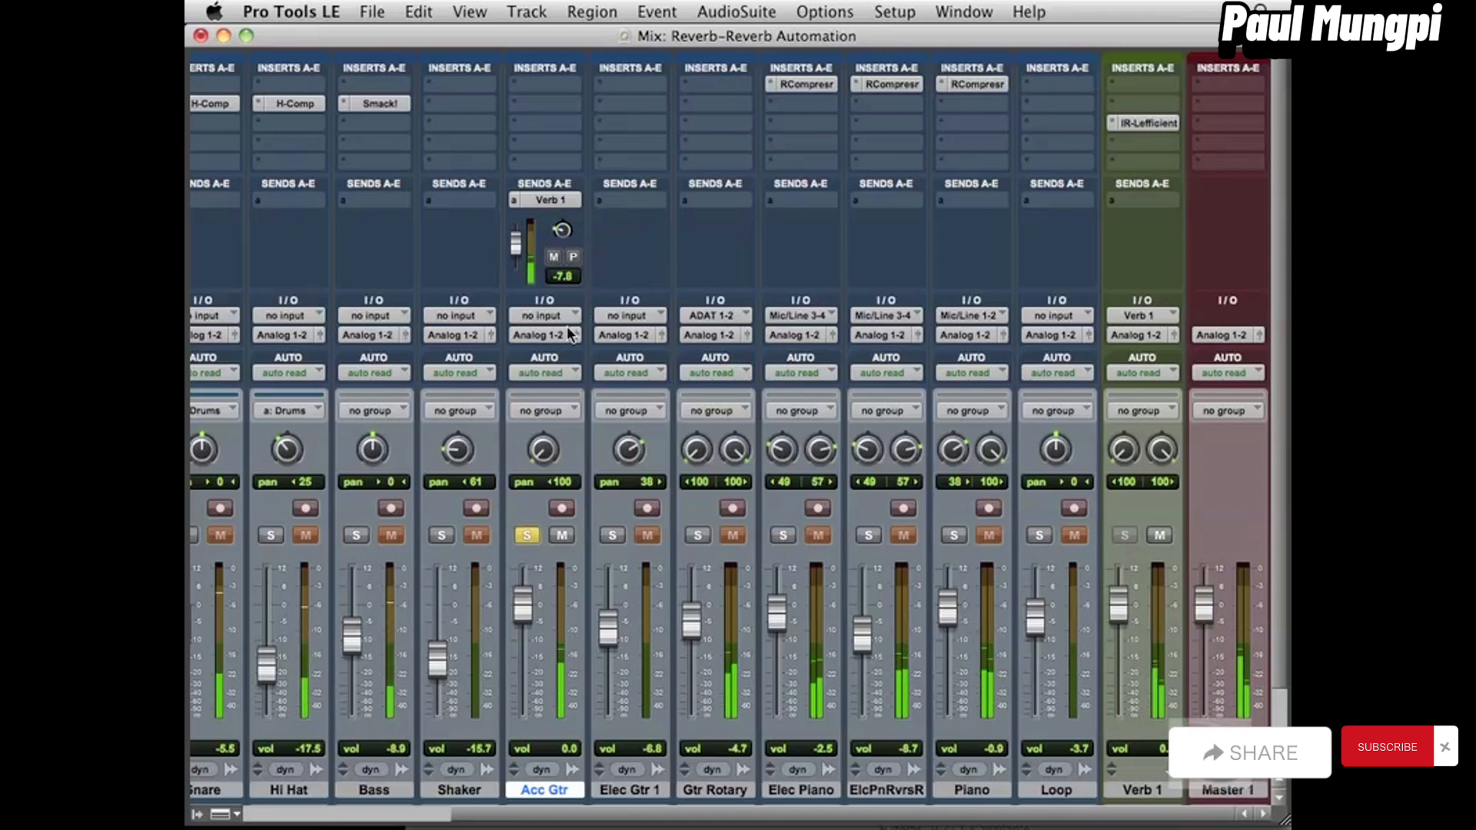
click(526, 535)
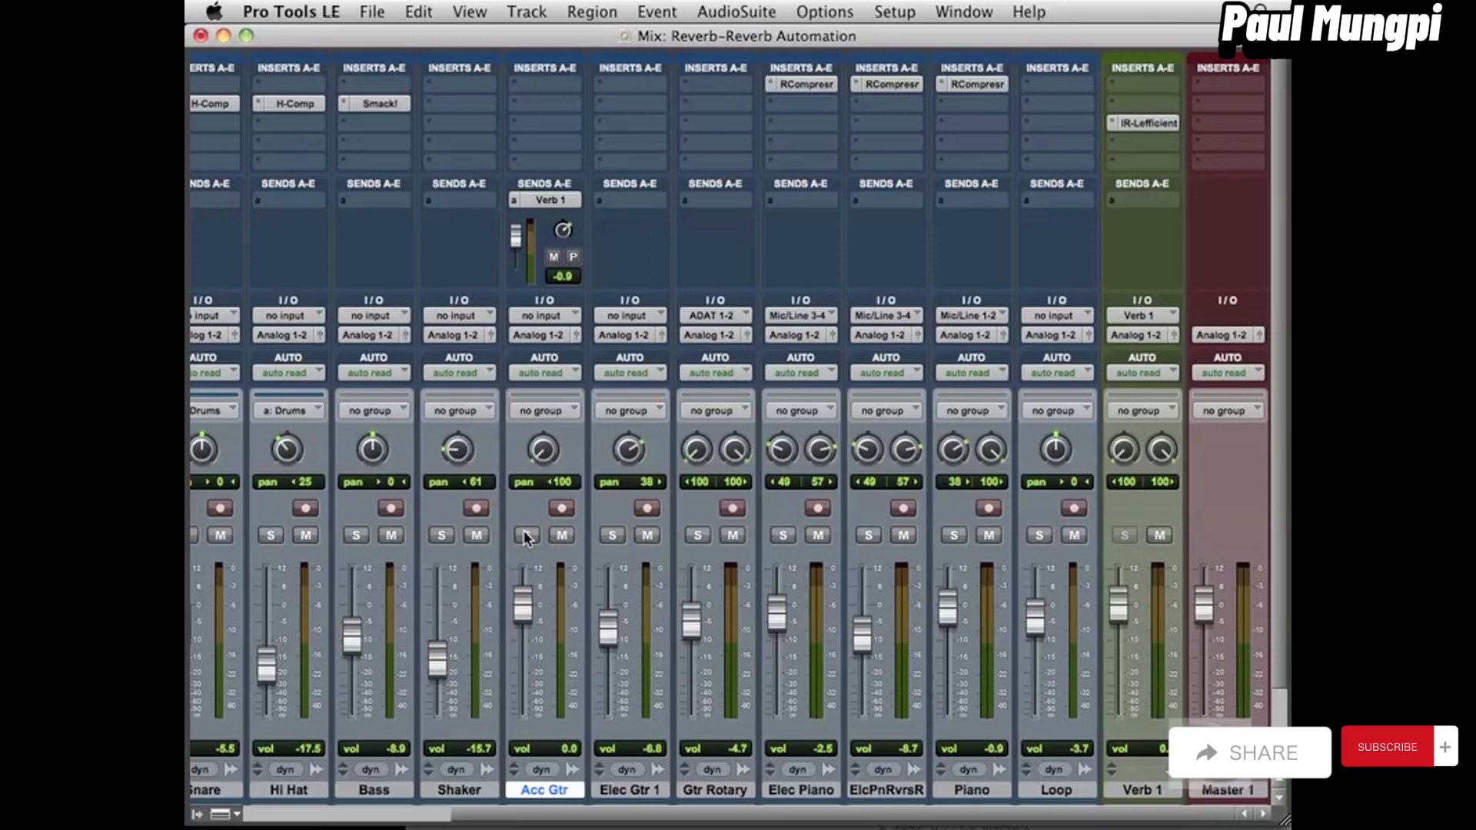
key(space)
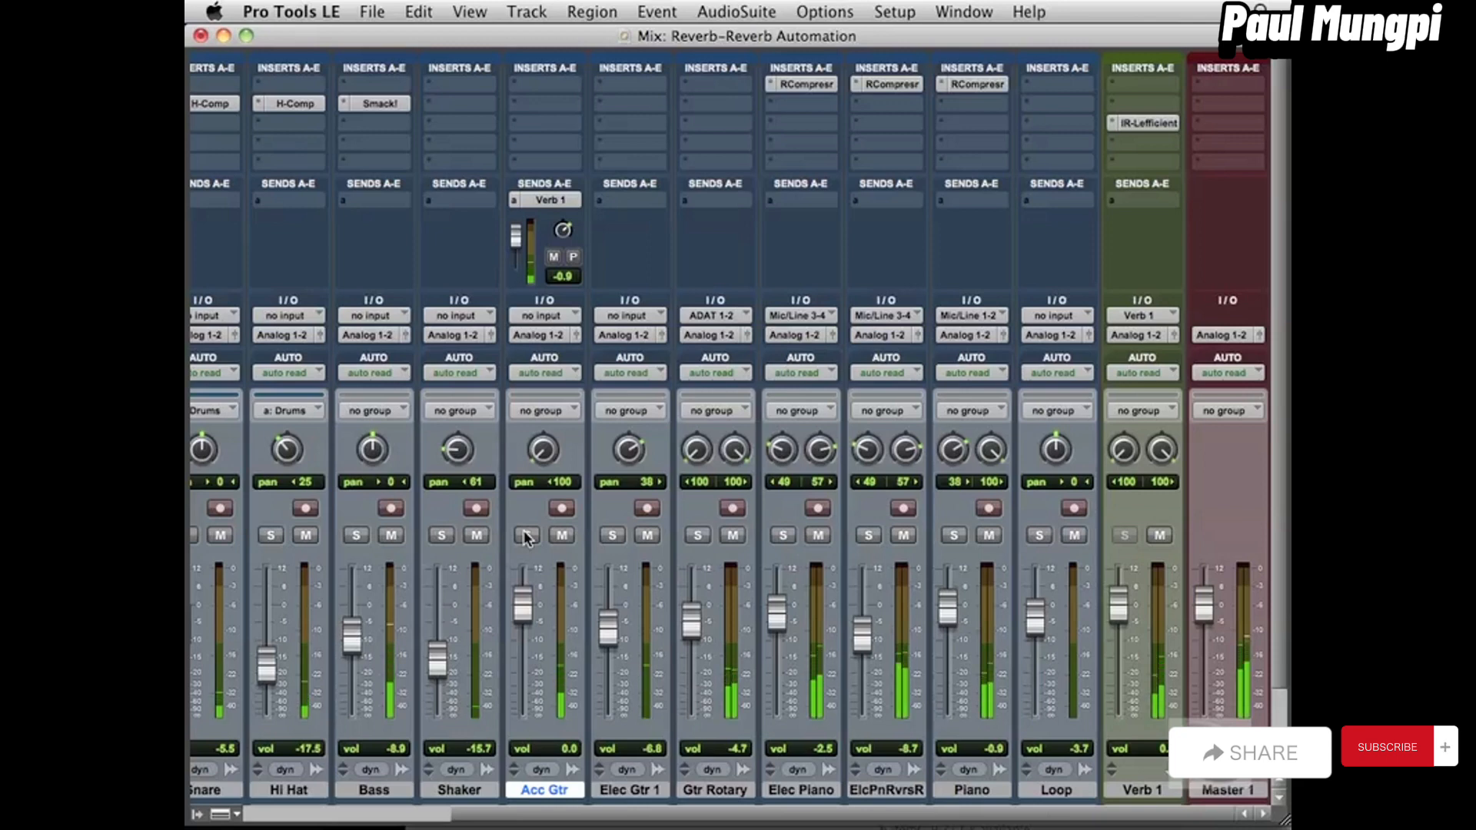